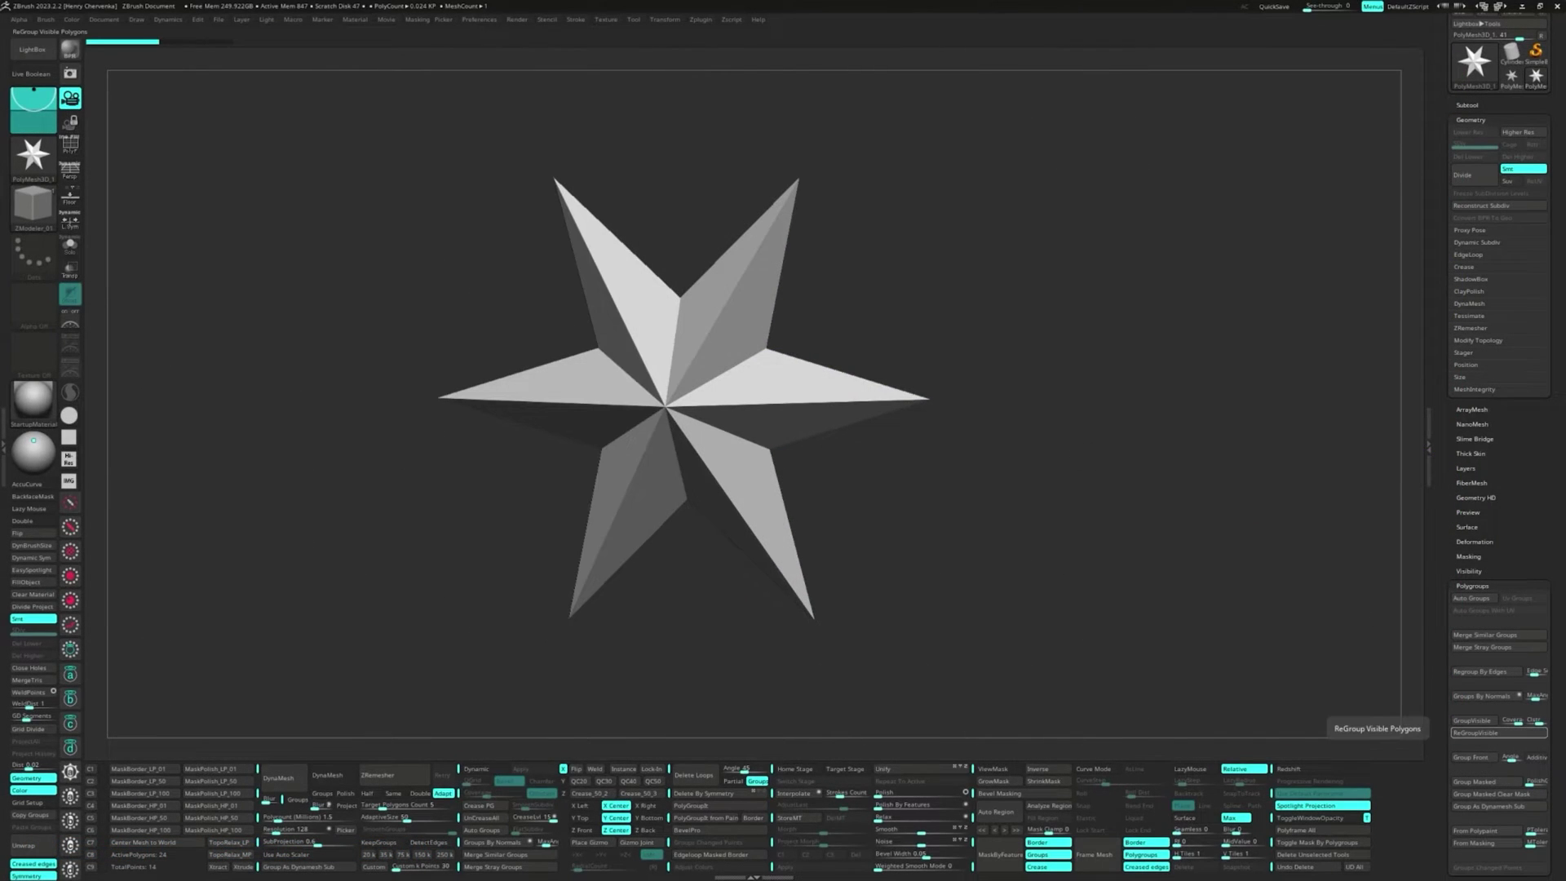
Step: Replace the star mesh with the Cylinder 3D primitive through the gizmo's transform types and show its polyframe
key(w)
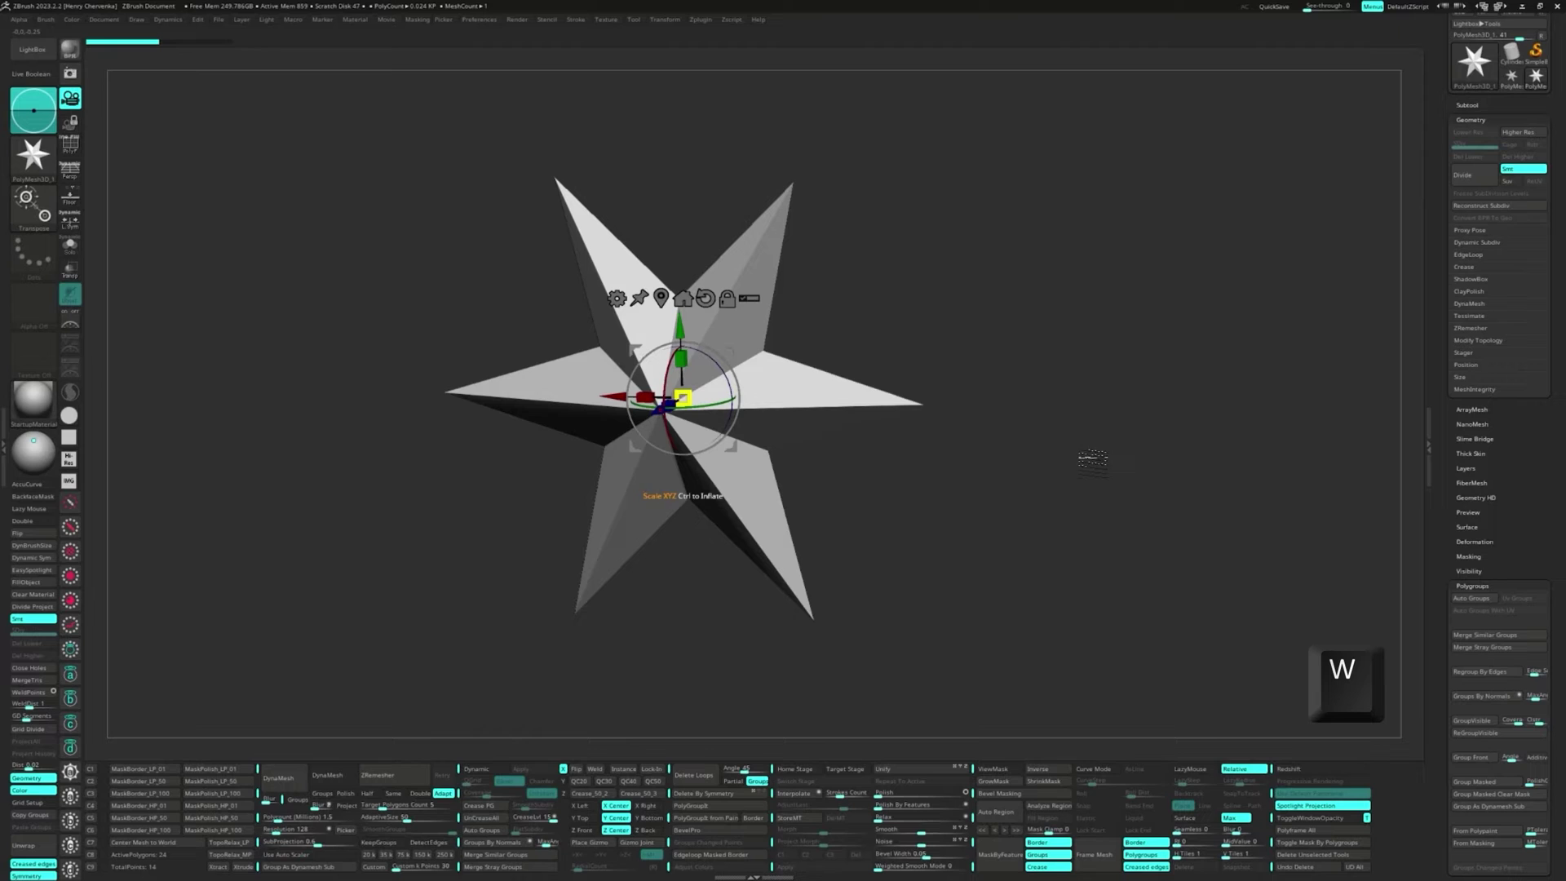
click(620, 298)
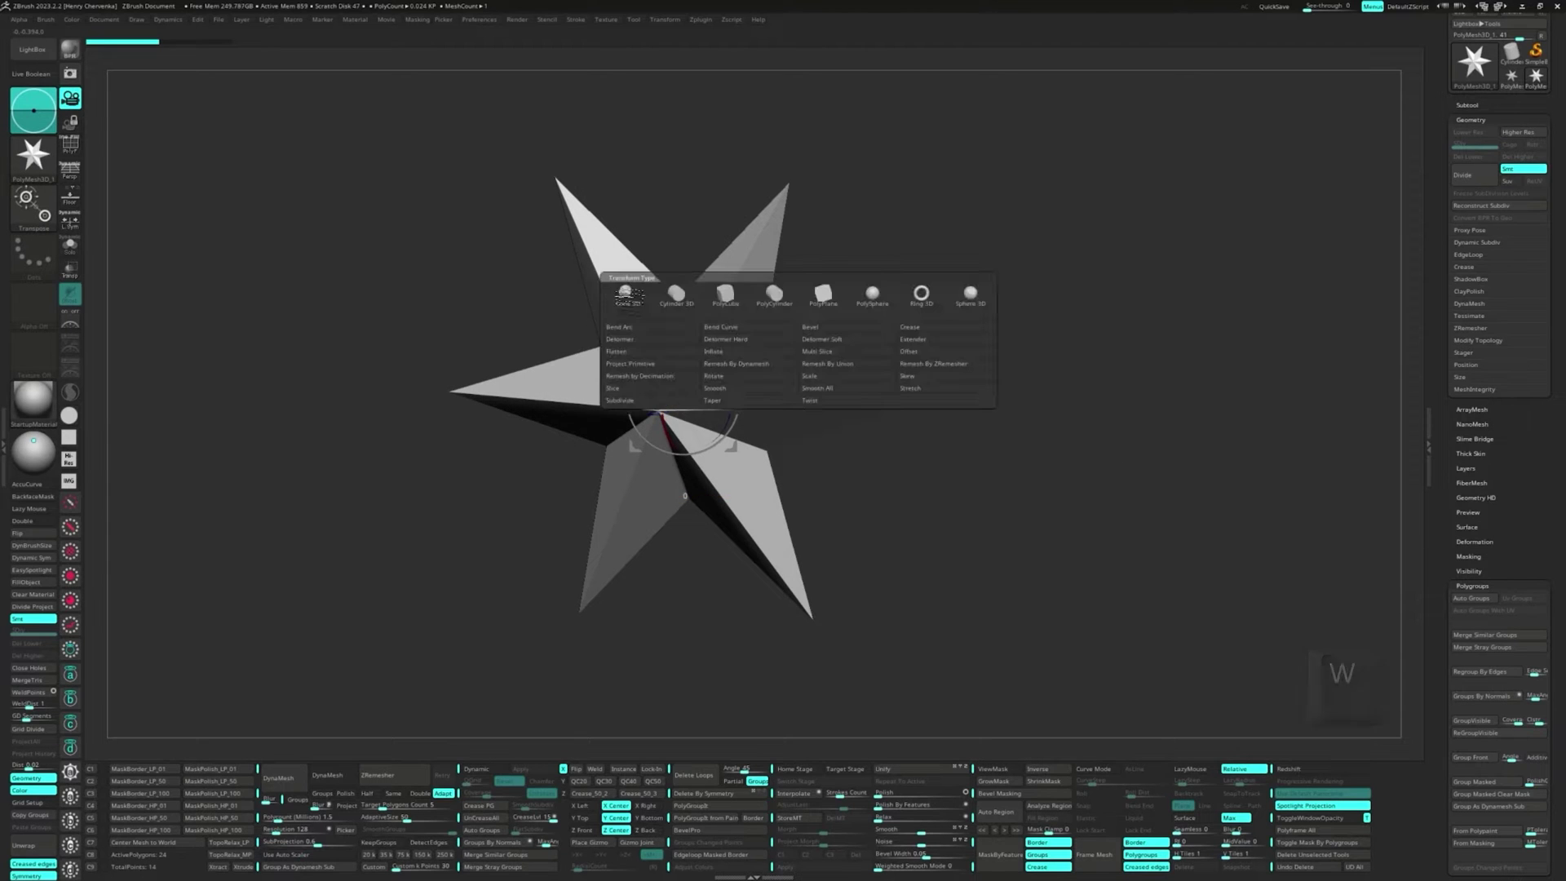
click(672, 306)
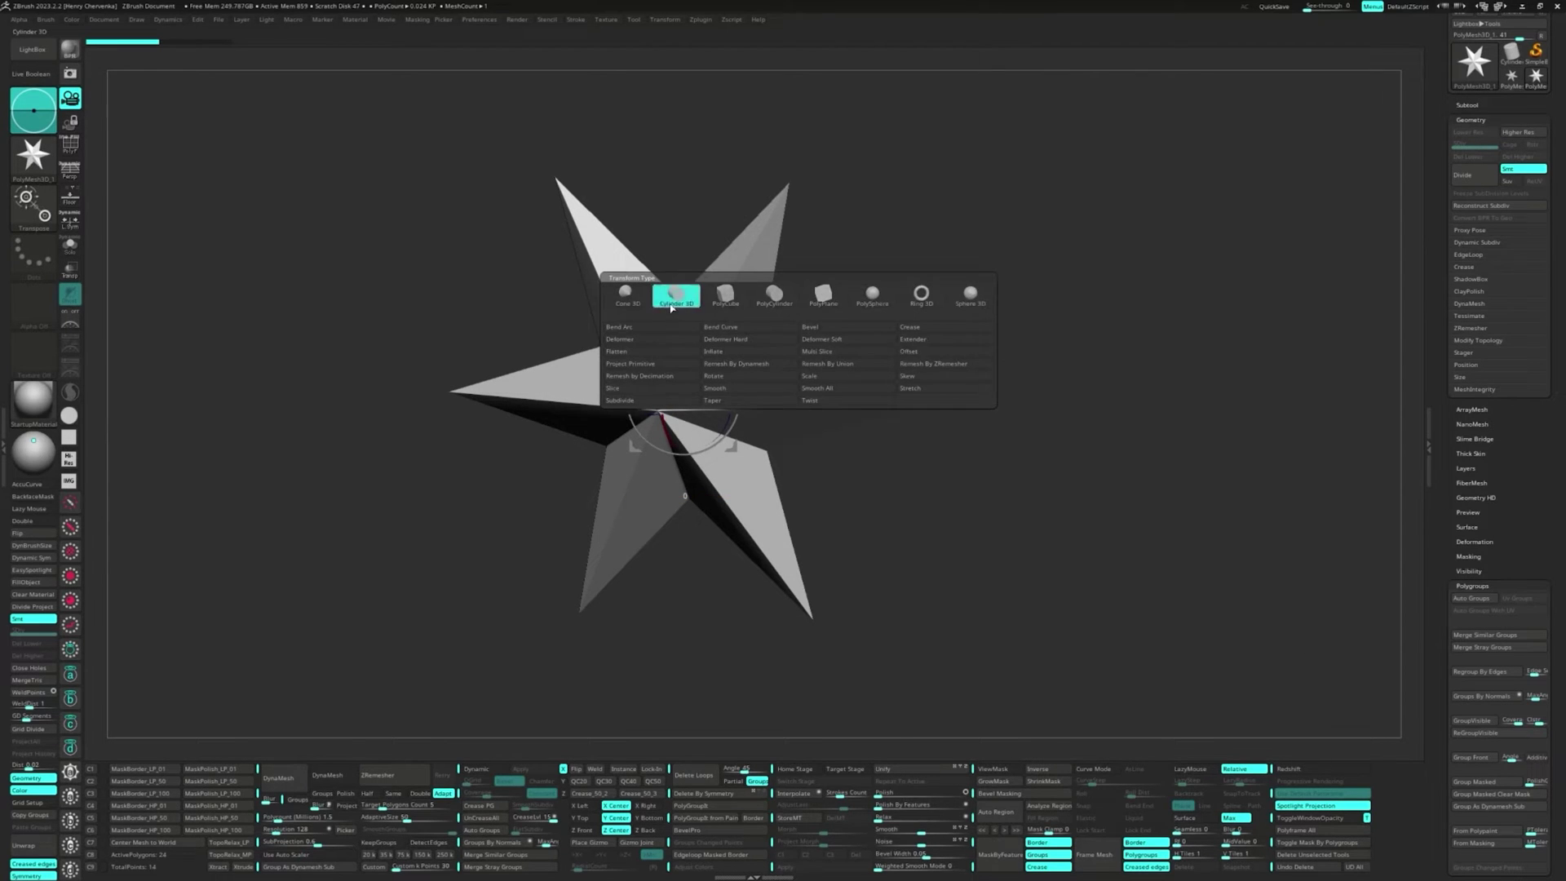
key(shift+f)
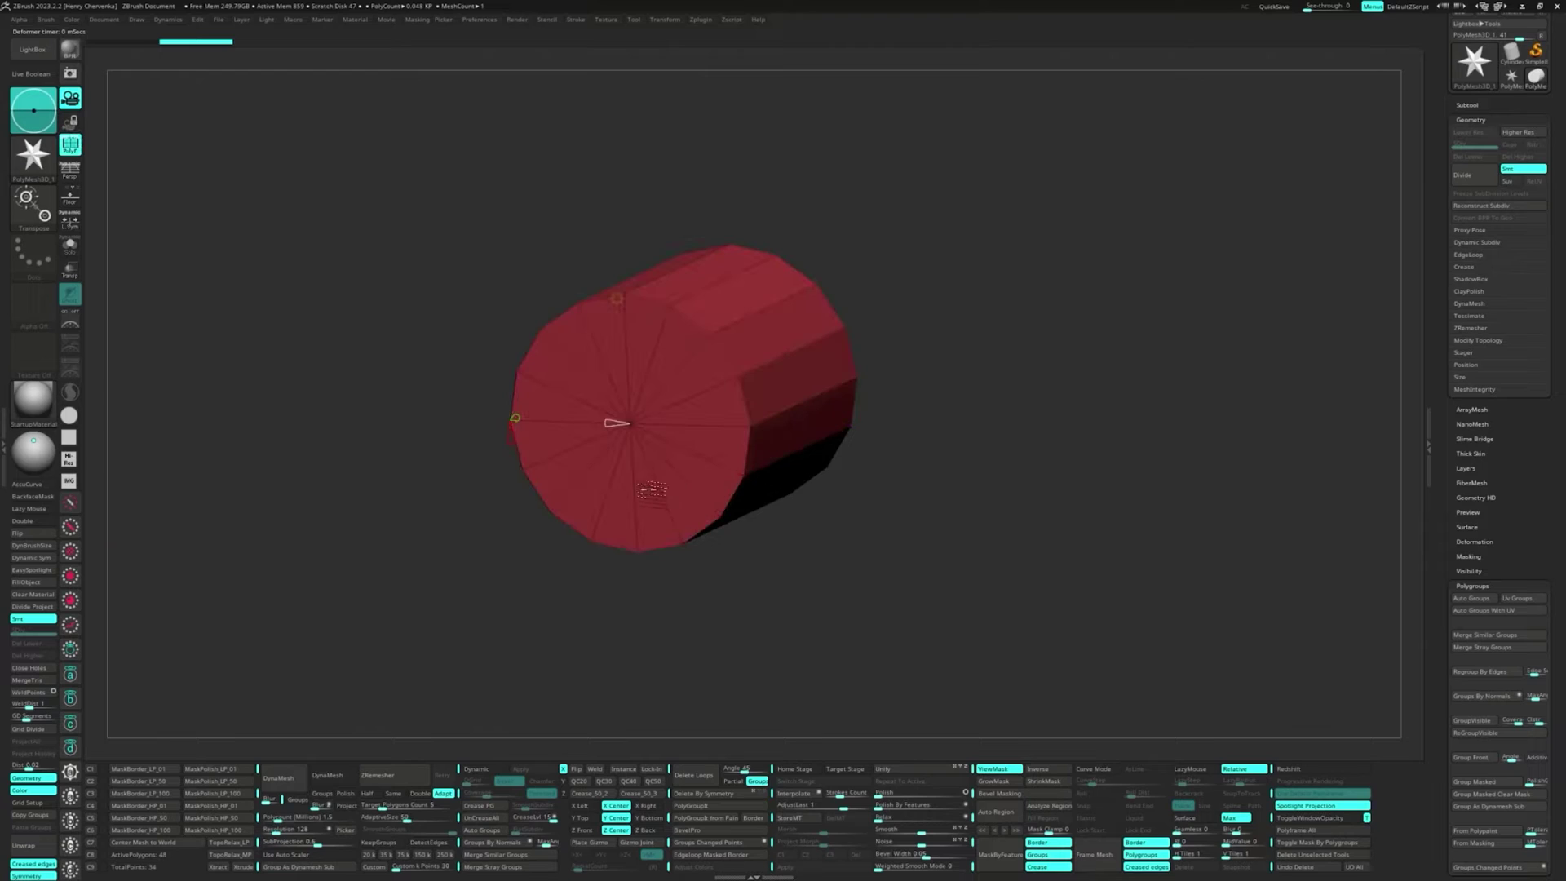
mouse_move(517, 444)
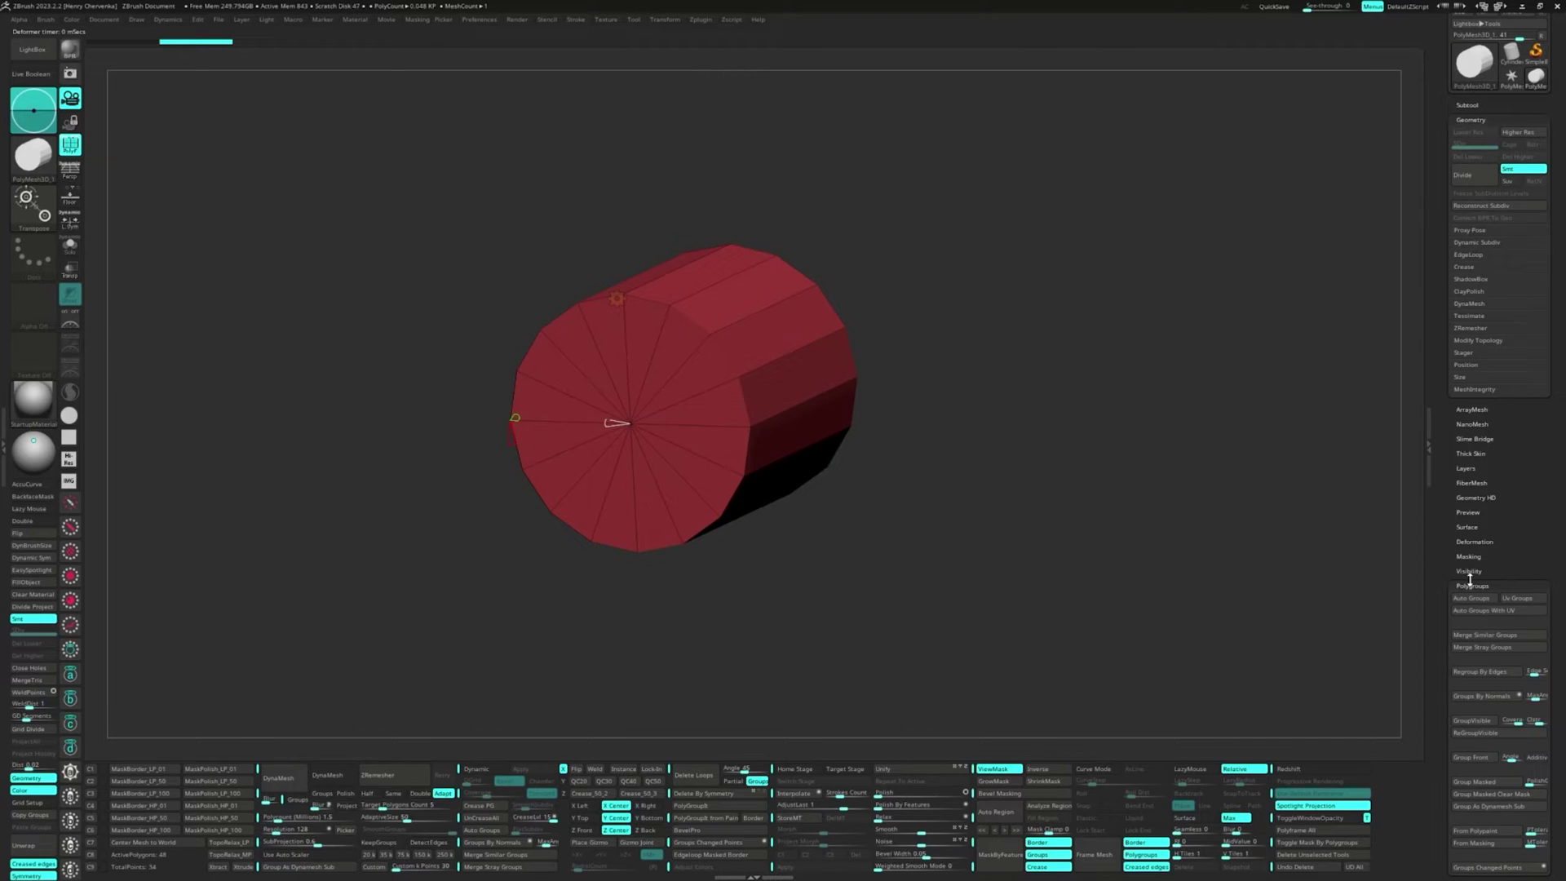
Step: Assign the cylinder's polygroups by normals, return to draw mode and turn off subdivision smoothing (Smt)
click(1475, 698)
drag(836, 563, 878, 549)
key(q)
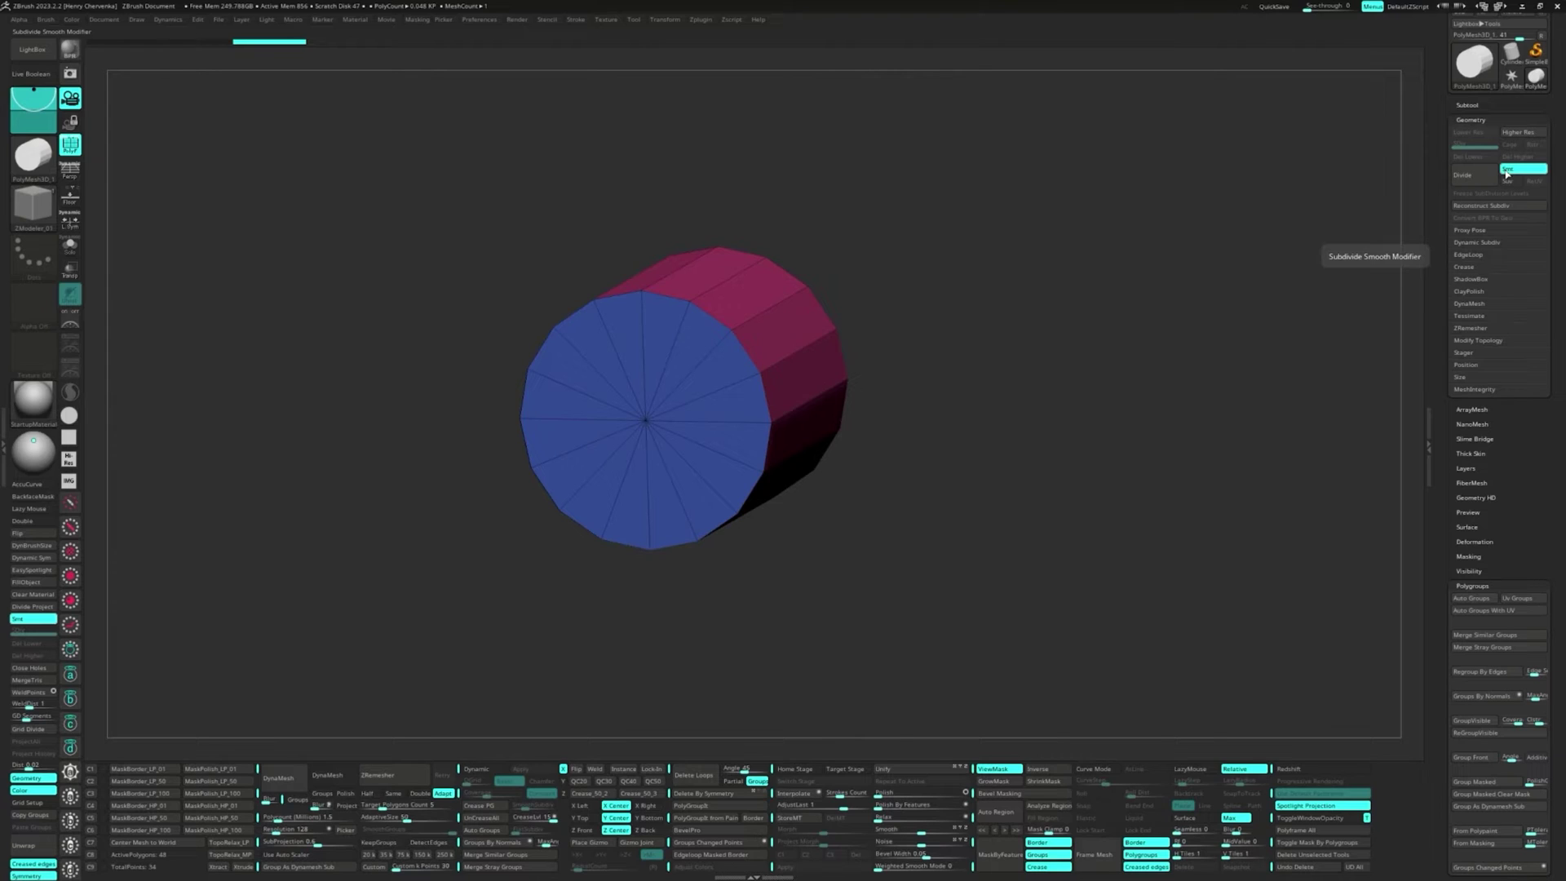
click(1508, 170)
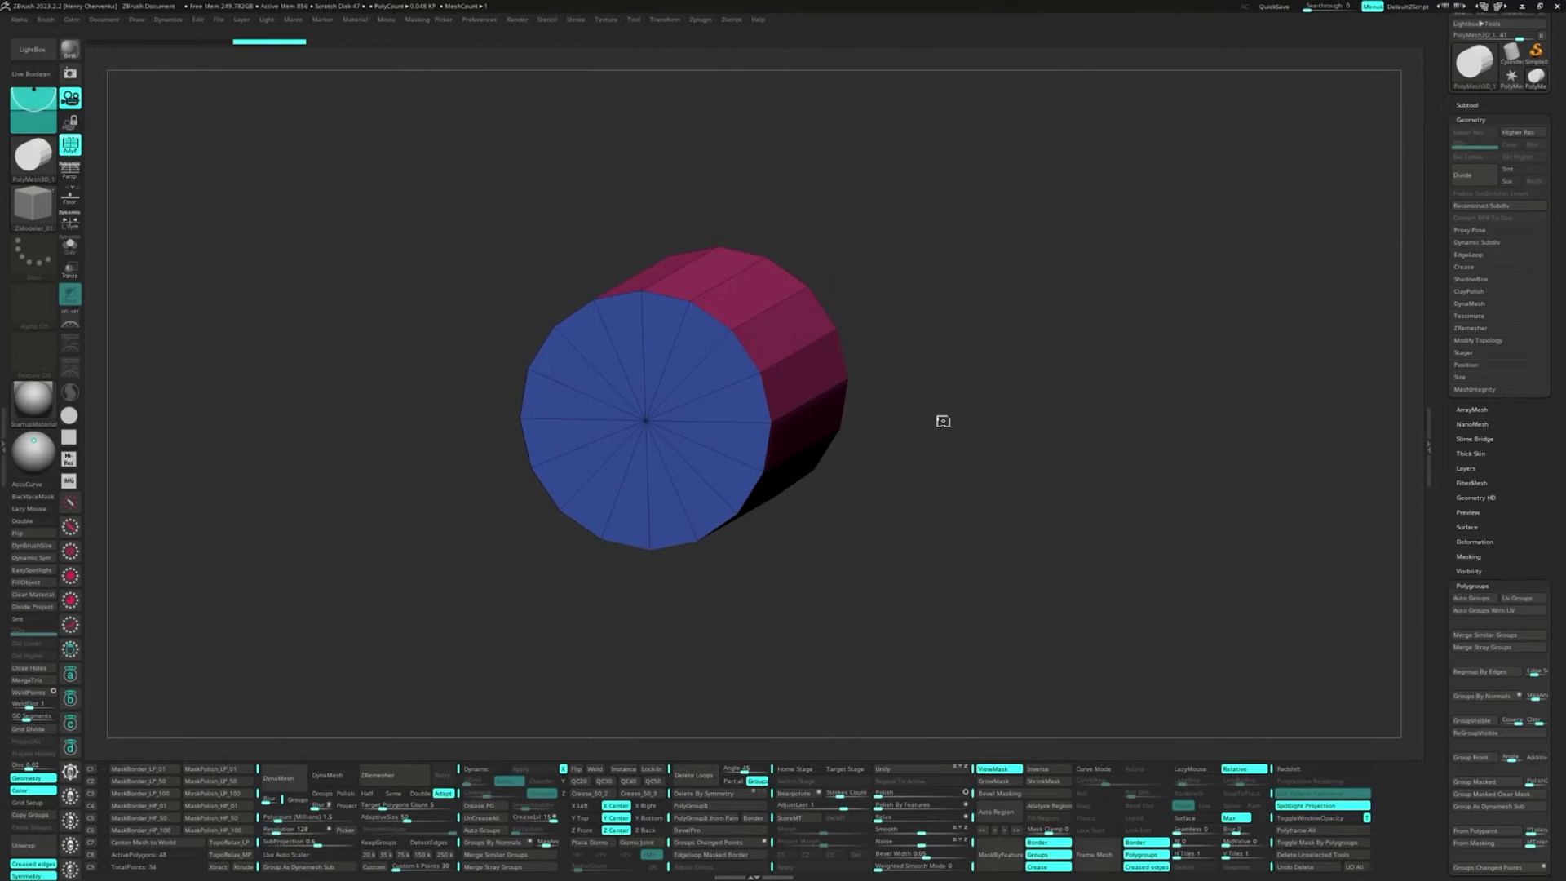
Step: Insert the 16-sided cap from the MeshFusion retopo brush, centred on the cylinder's facing end, and fuse it into the mesh
key(space)
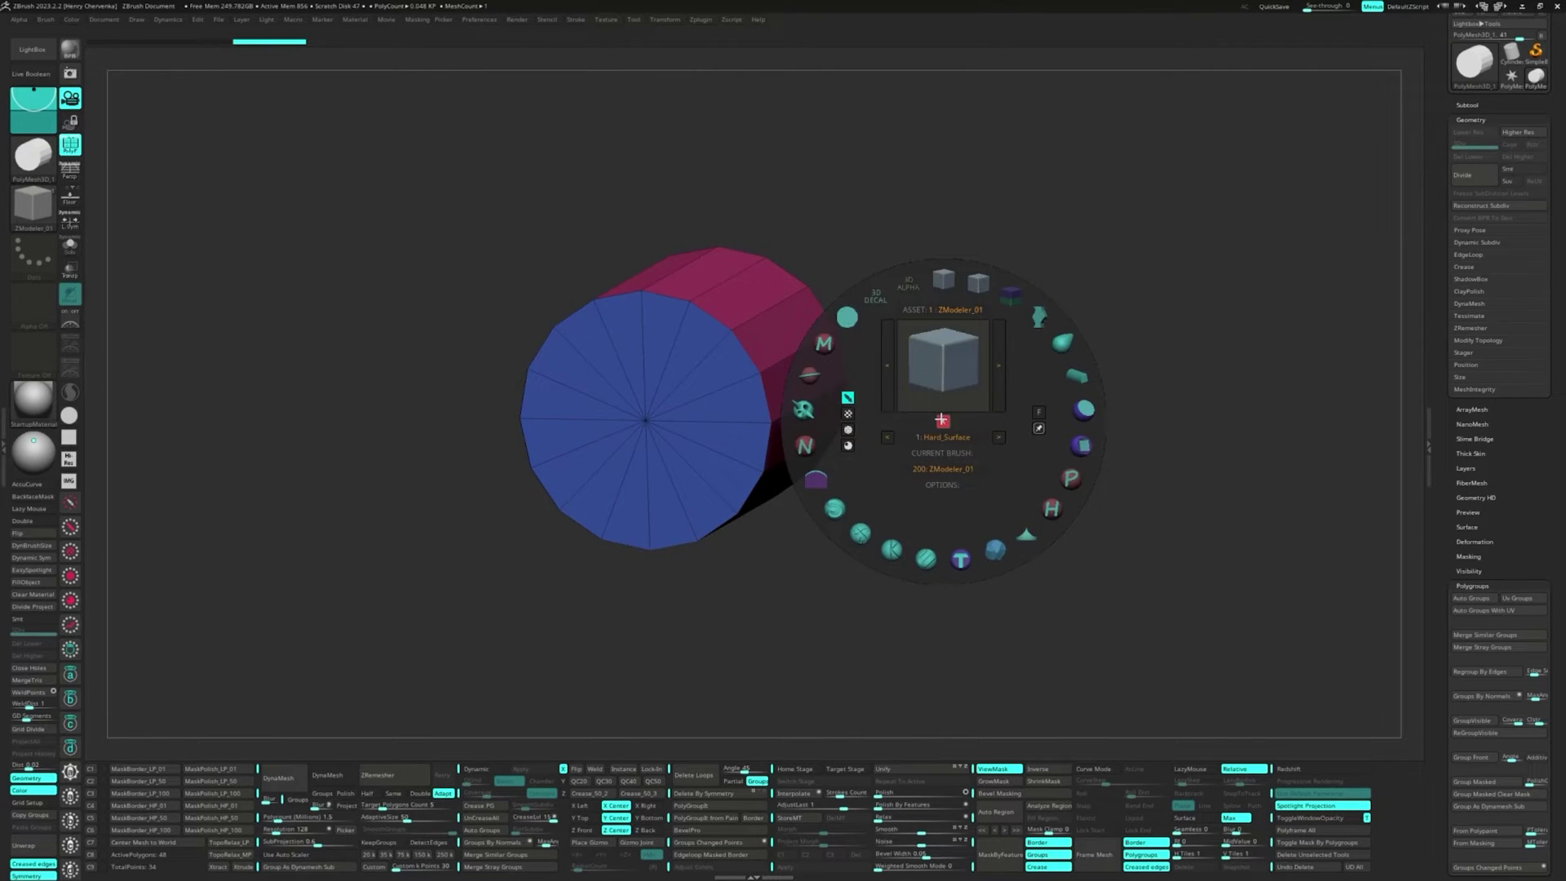
click(847, 317)
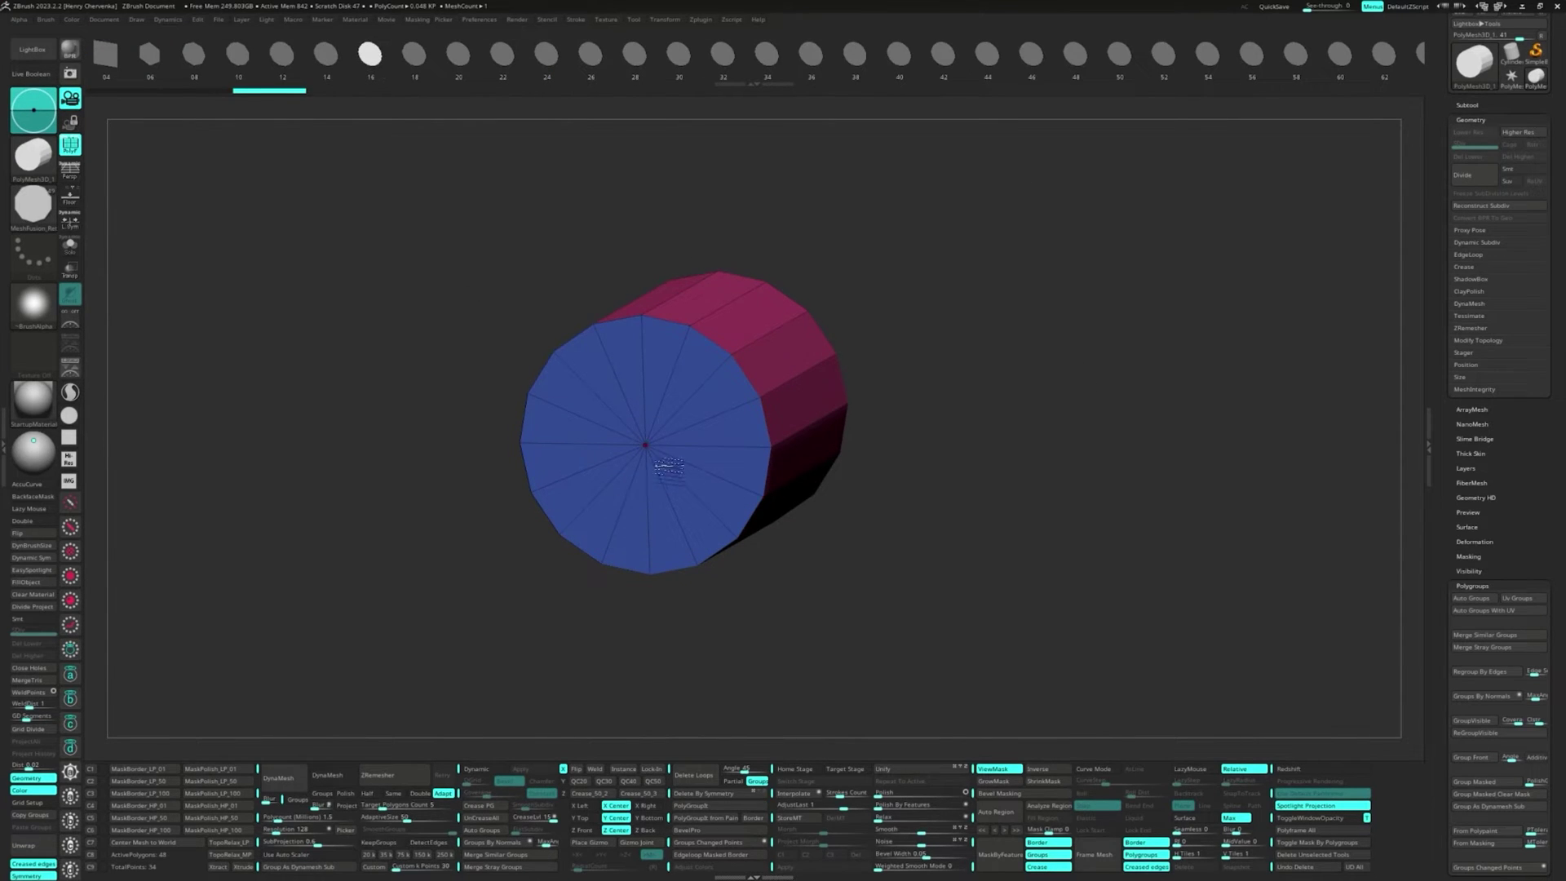
shift+right_drag(669, 470, 653, 426)
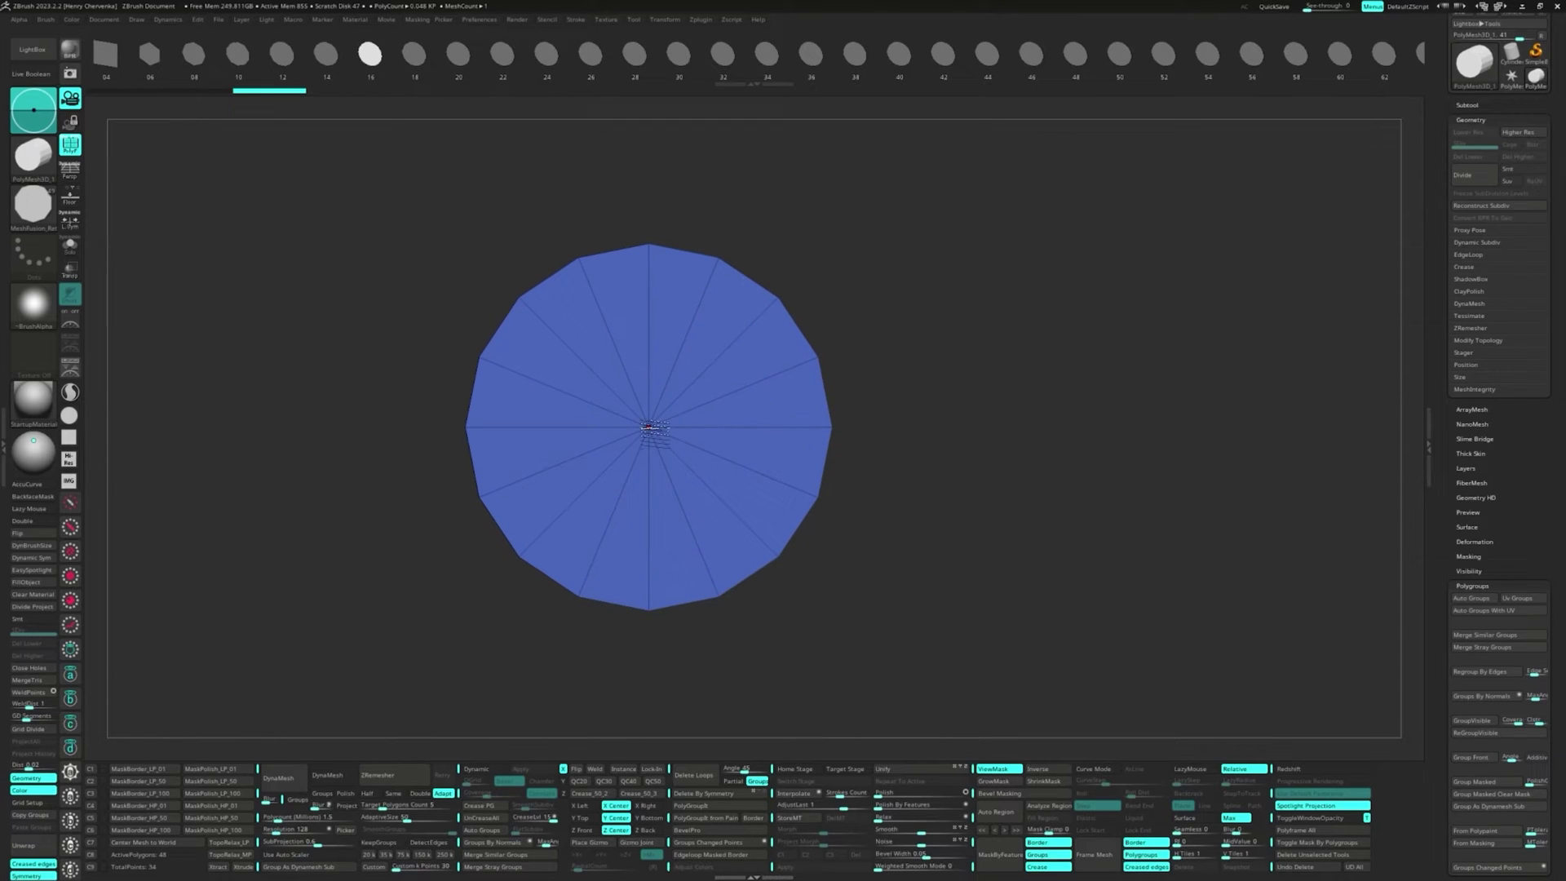
drag(650, 424, 658, 563)
key(space)
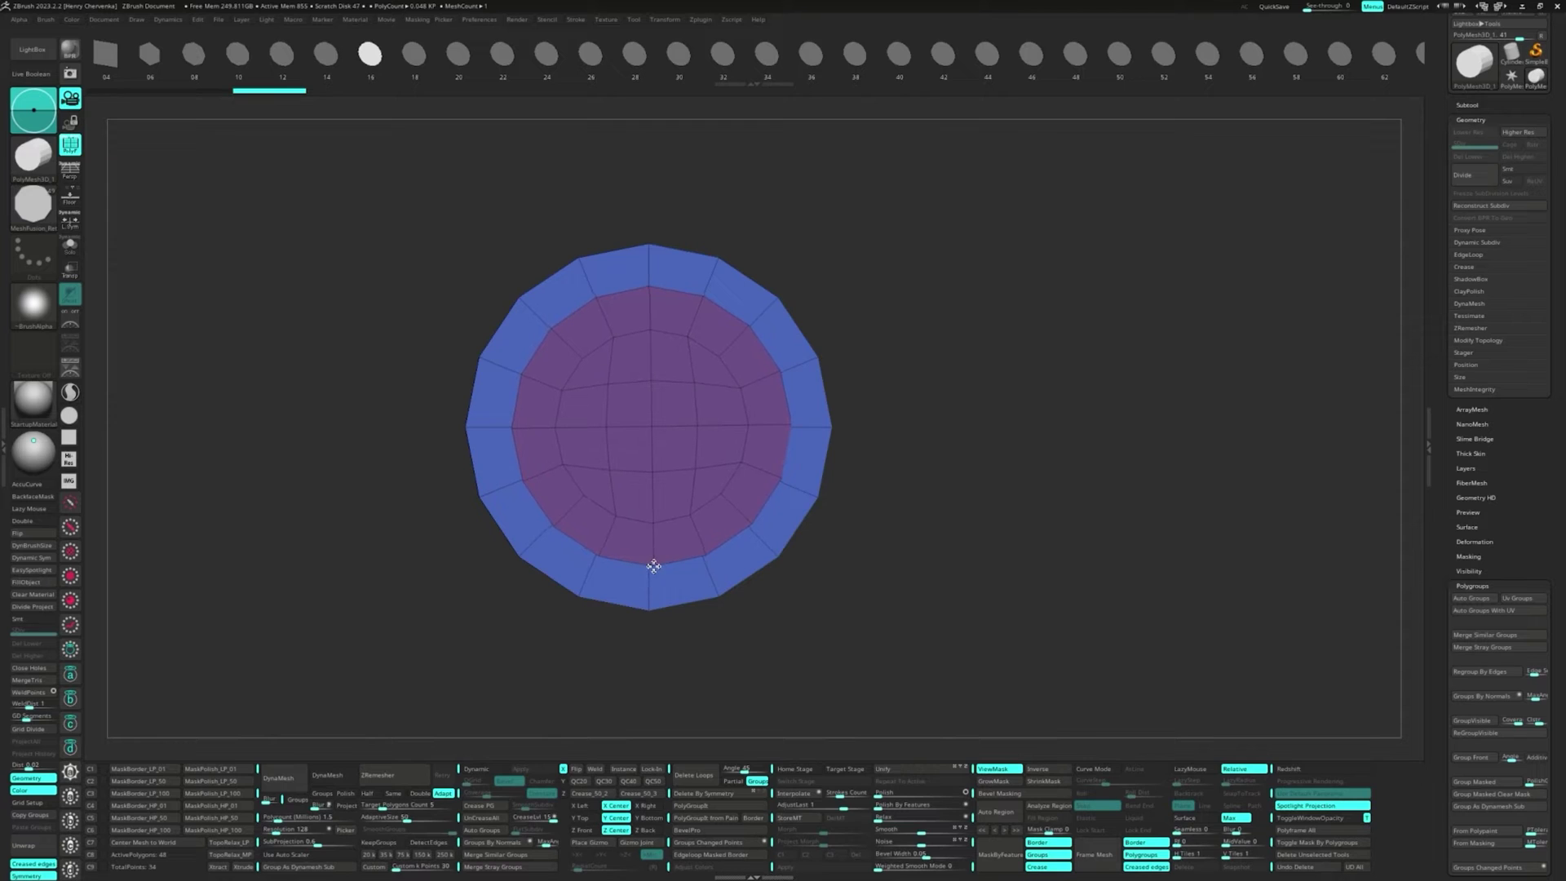
drag(658, 565, 658, 565)
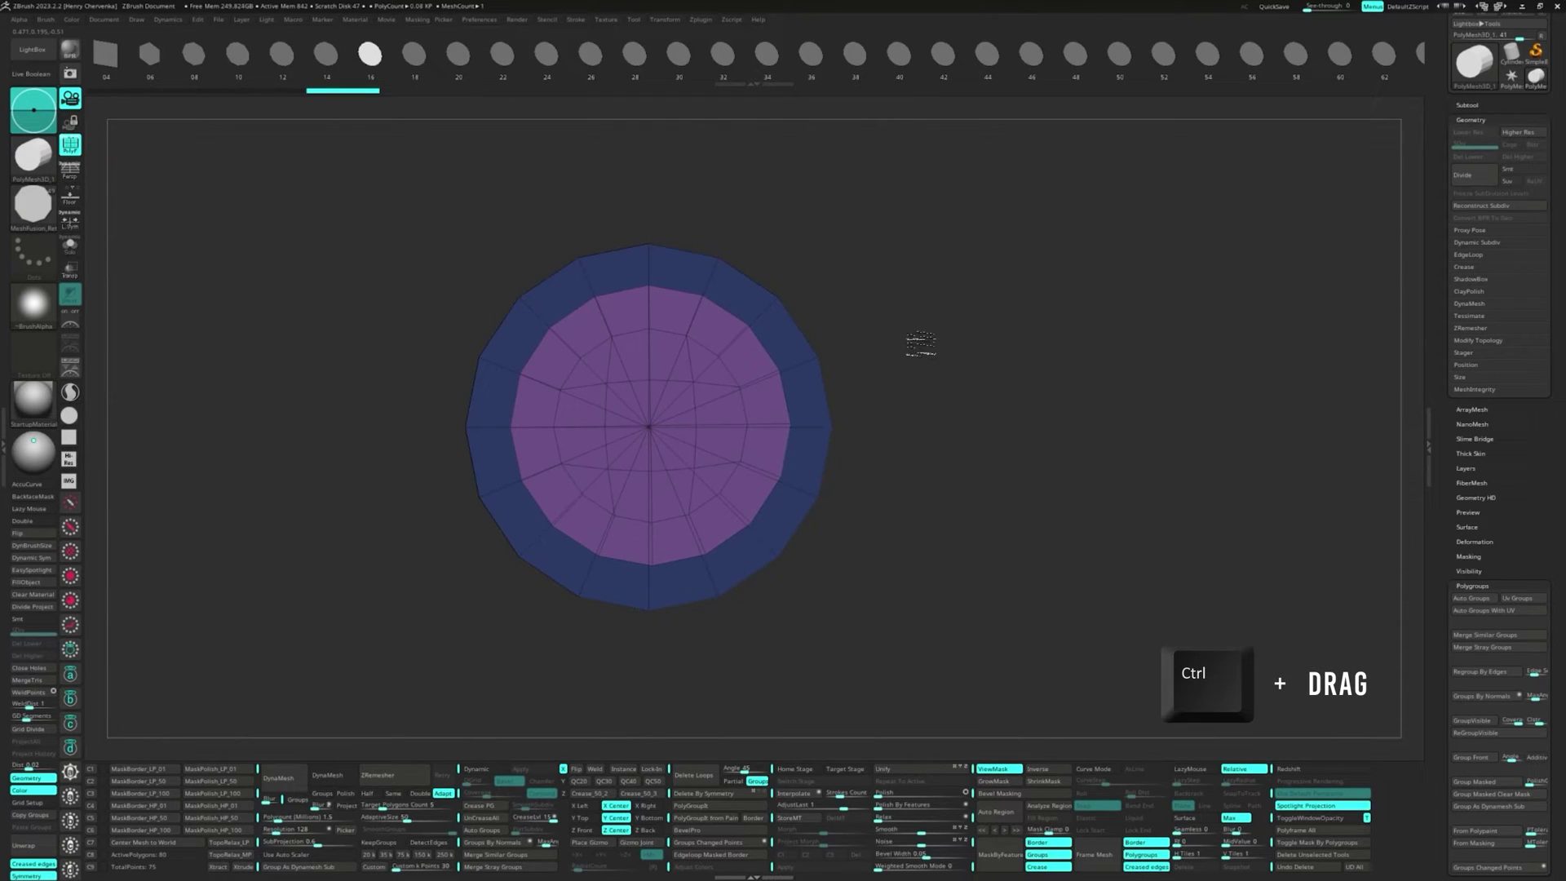
ctrl+drag(916, 342, 976, 489)
ctrl+drag(948, 295, 1046, 516)
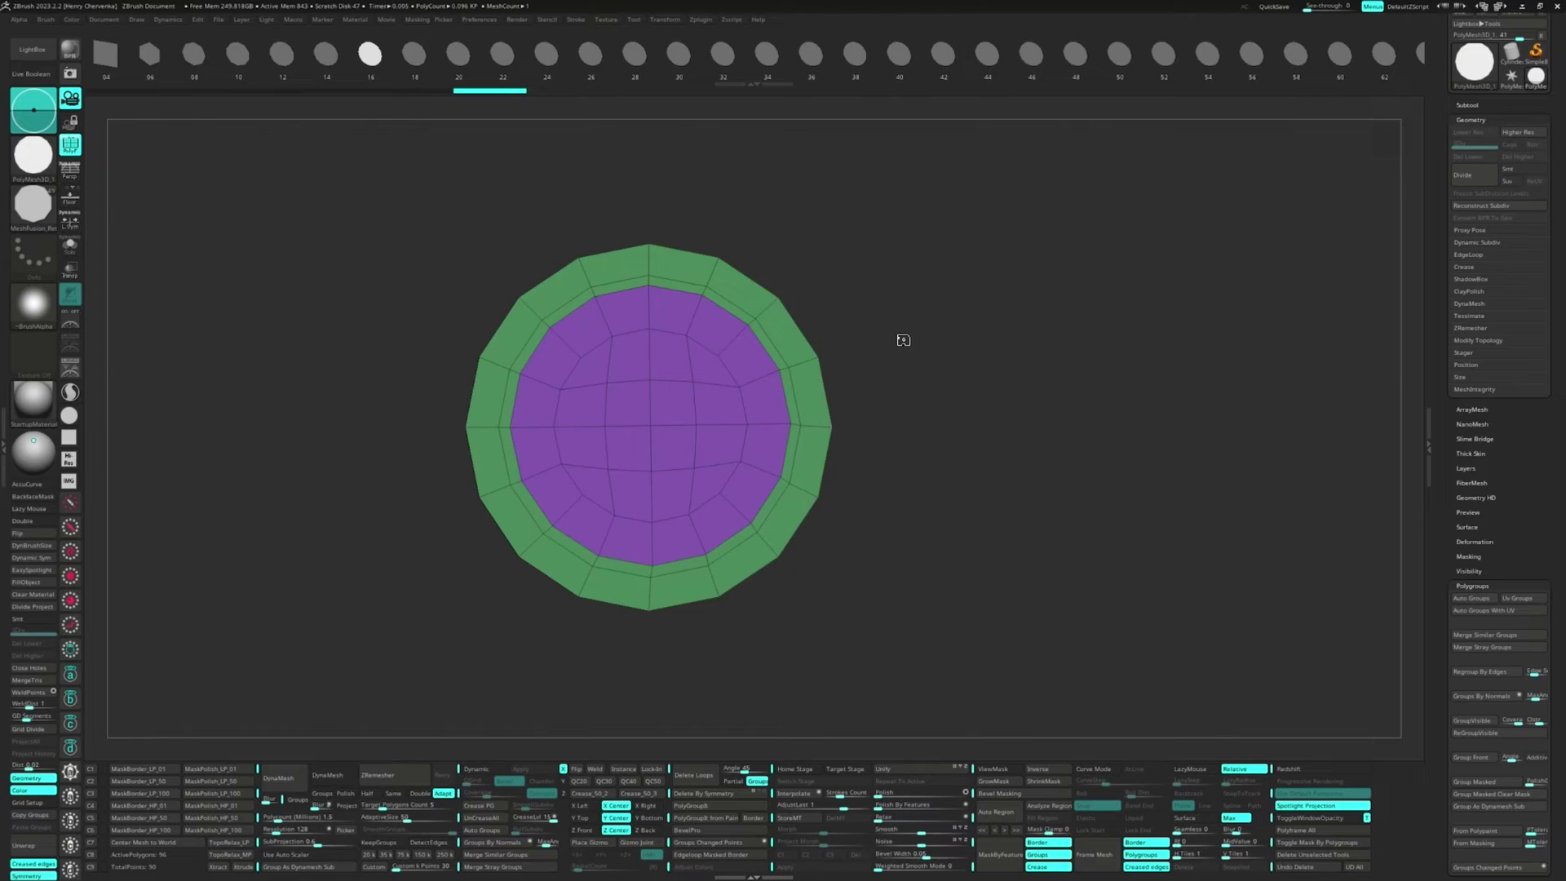
Step: Delete the extra edge loop around the new cap on this end with the ZModeler brush
key(space)
click(900, 197)
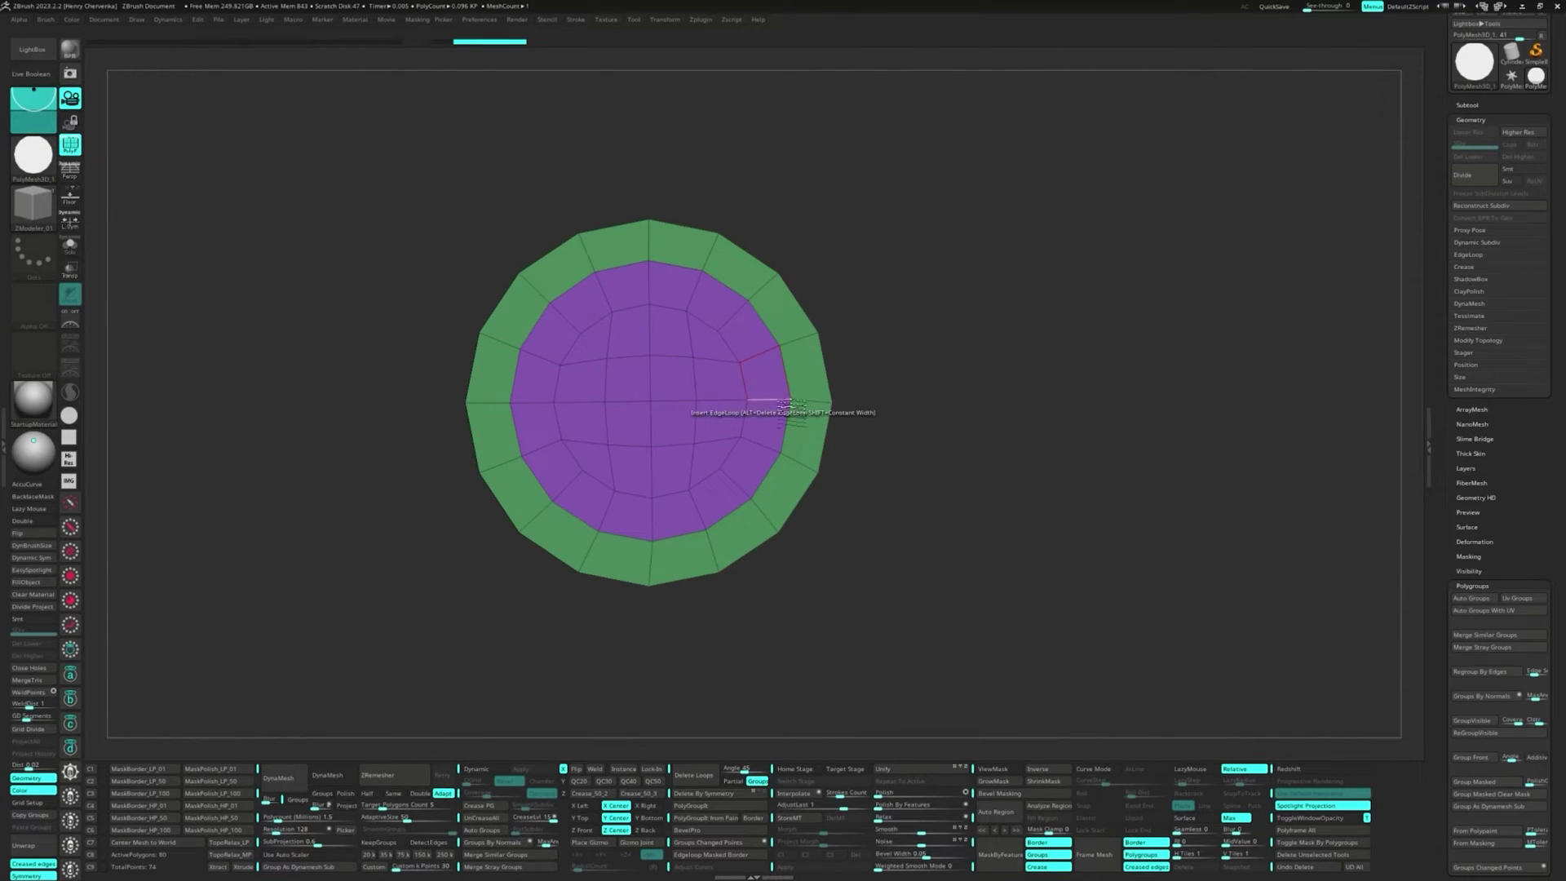
click(770, 399)
Step: Insert and fuse the same 16-sided MeshFusion cap into the cylinder's opposite end
right_drag(786, 417, 677, 431)
mouse_move(954, 429)
alt+right_down()
mouse_move(849, 444)
mouse_move(674, 431)
alt+right_up()
key(space)
click(747, 319)
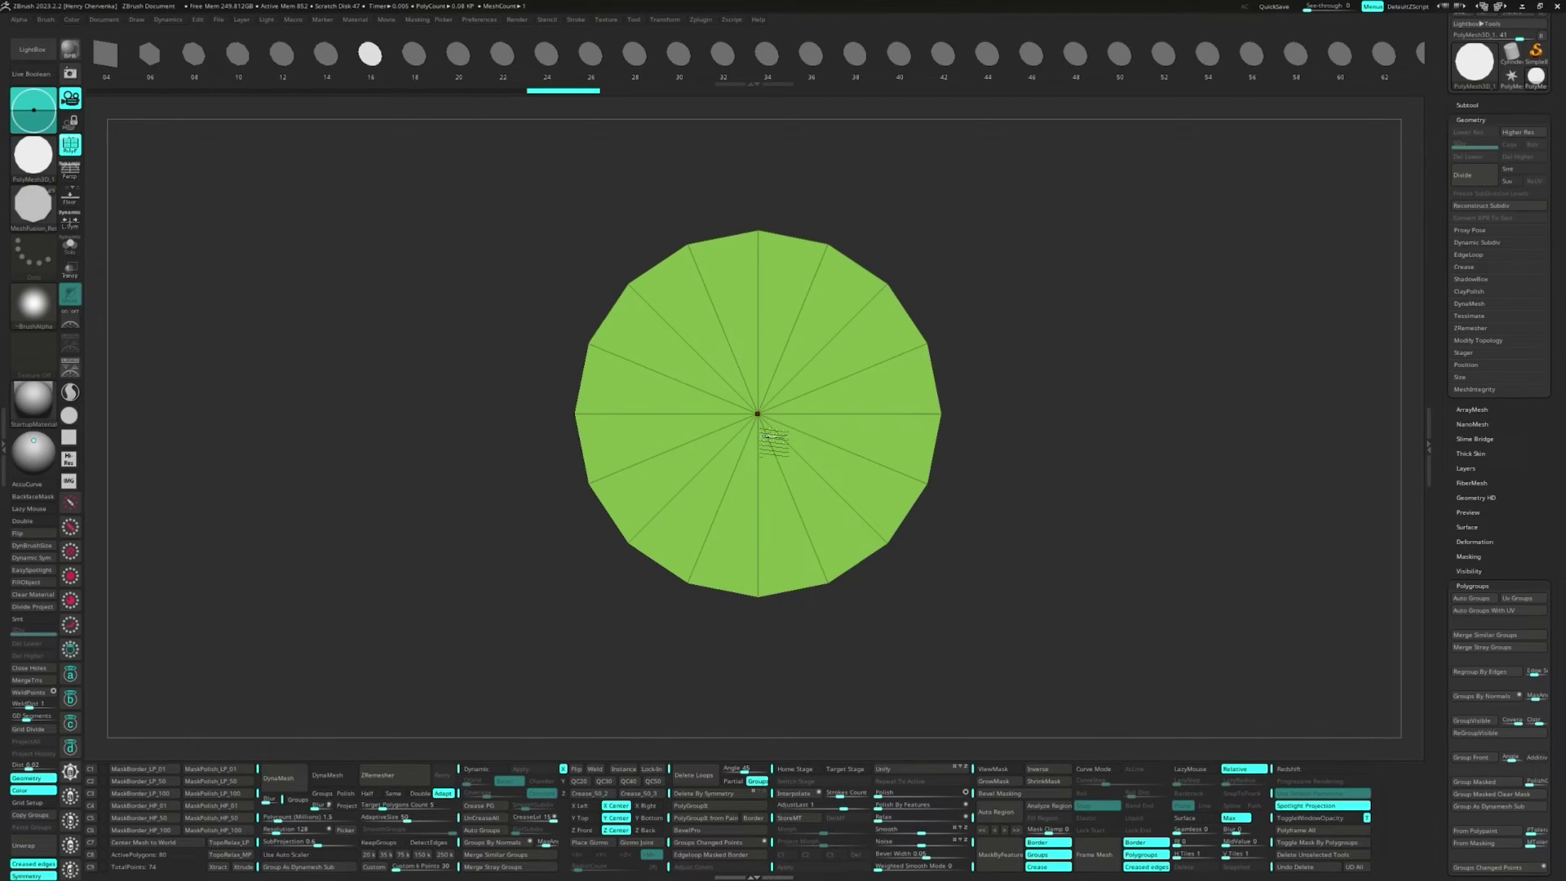
drag(758, 416, 758, 554)
ctrl+drag(1030, 379, 1119, 530)
Step: Delete the extra edge loop in the ring around the second cap with ZModeler
key(space)
click(976, 213)
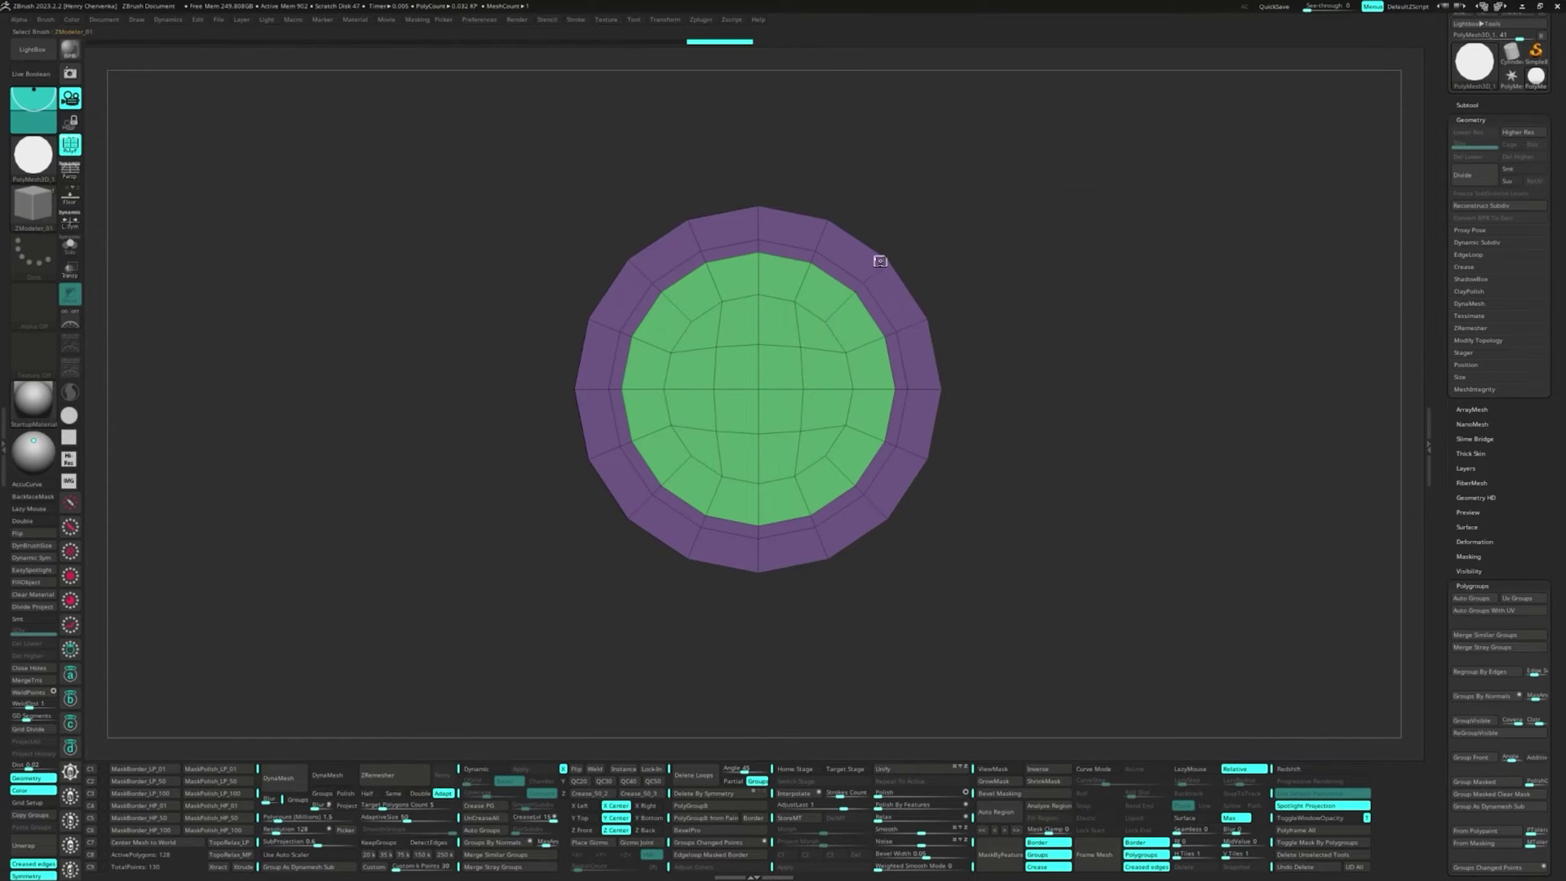
alt+click(832, 260)
Step: Insert Multiple EdgeLoops evenly along the cylinder's side wall with ZModeler, keeping the wall's polygroup
right_drag(765, 378, 772, 346)
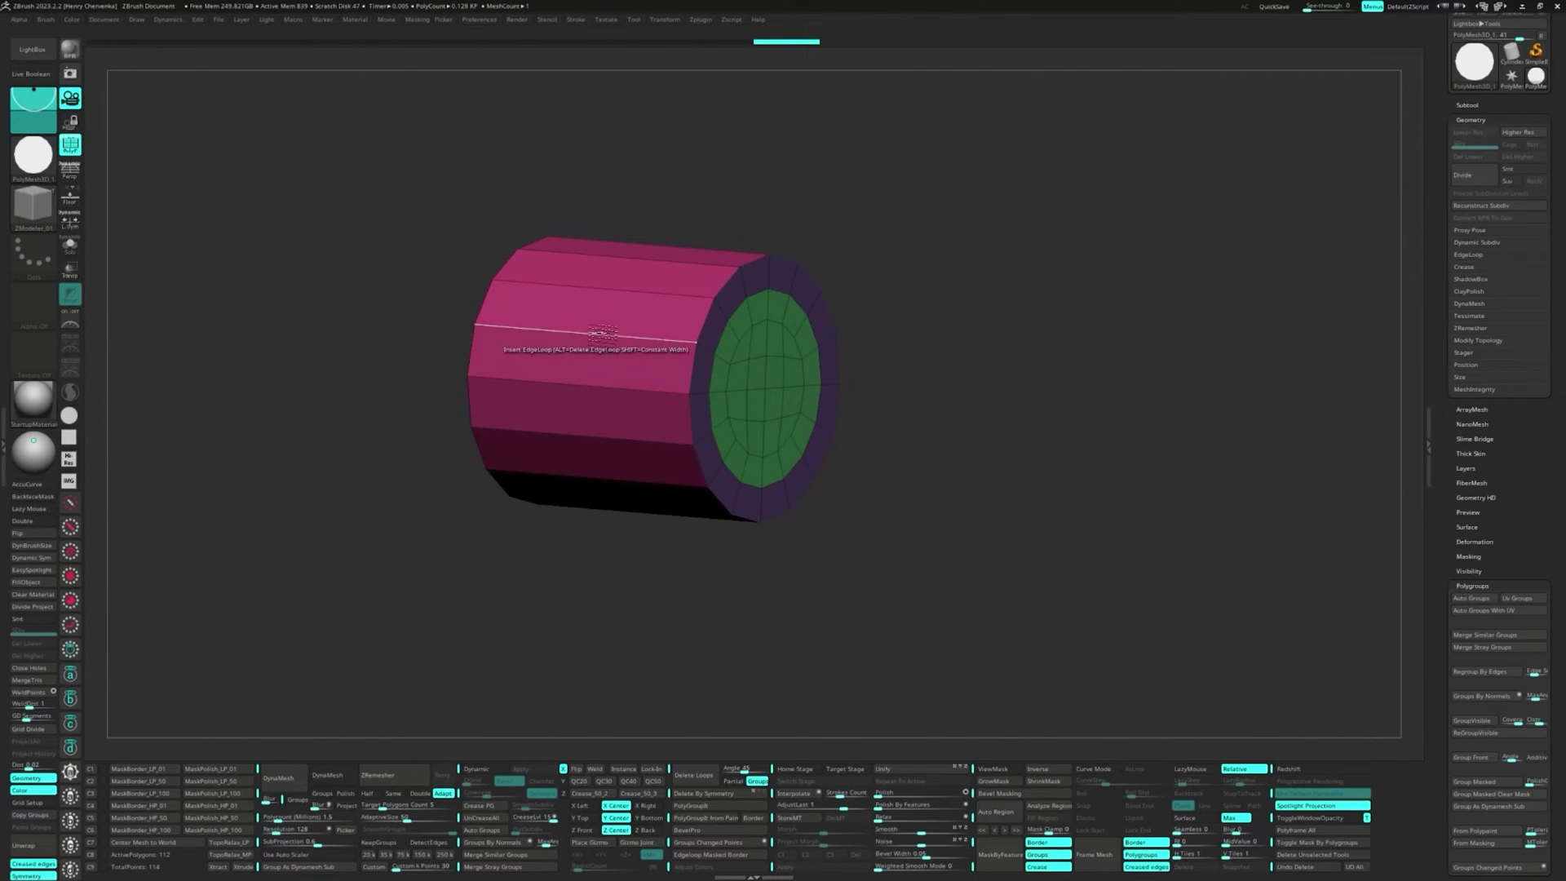
key(space)
click(477, 486)
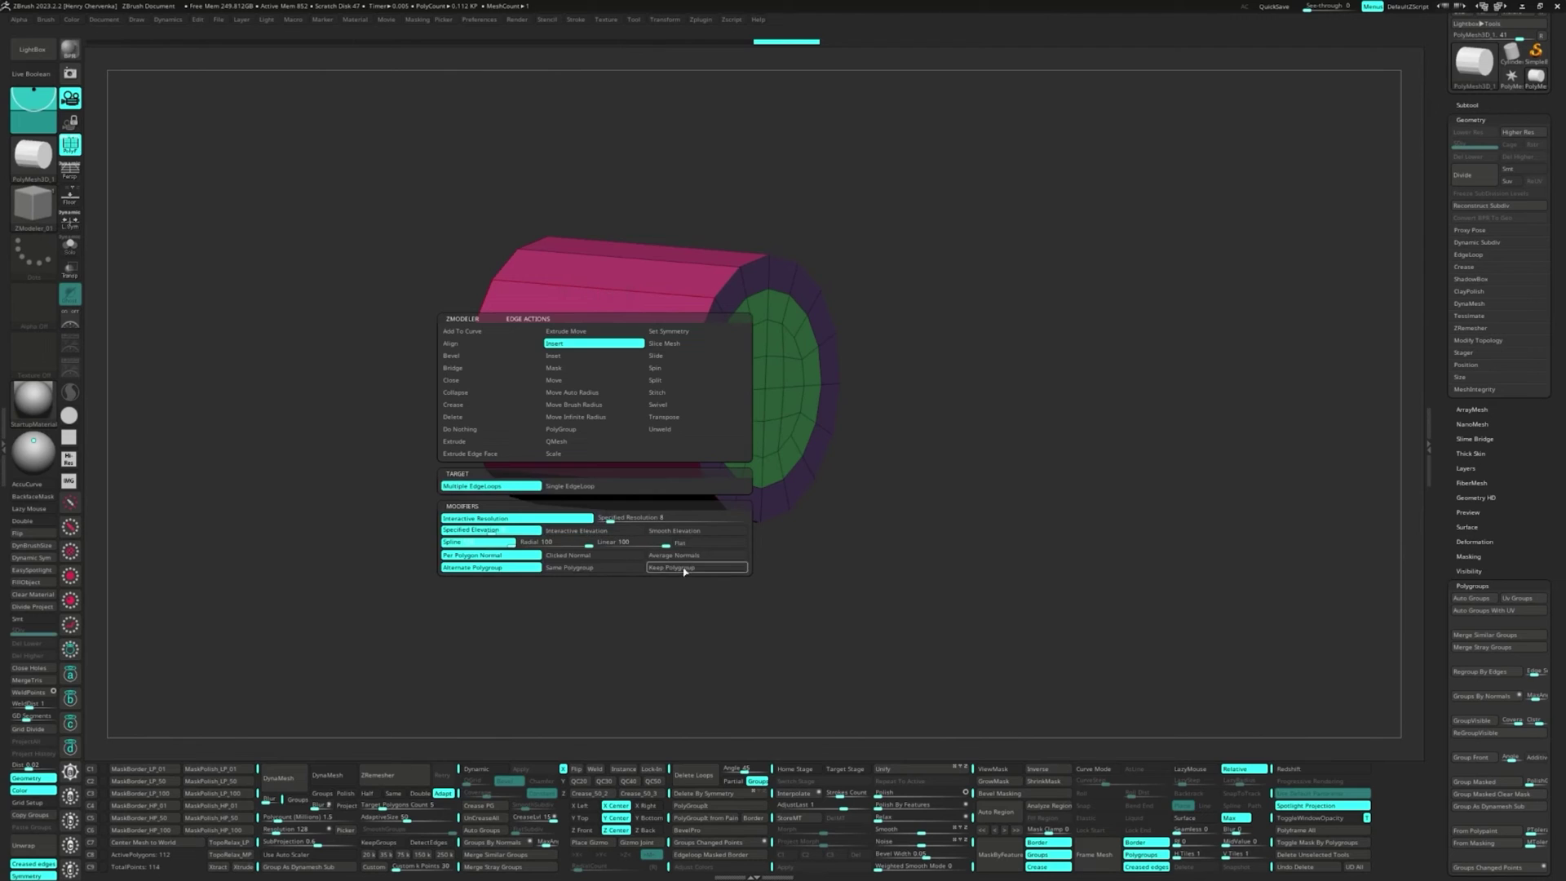
click(596, 335)
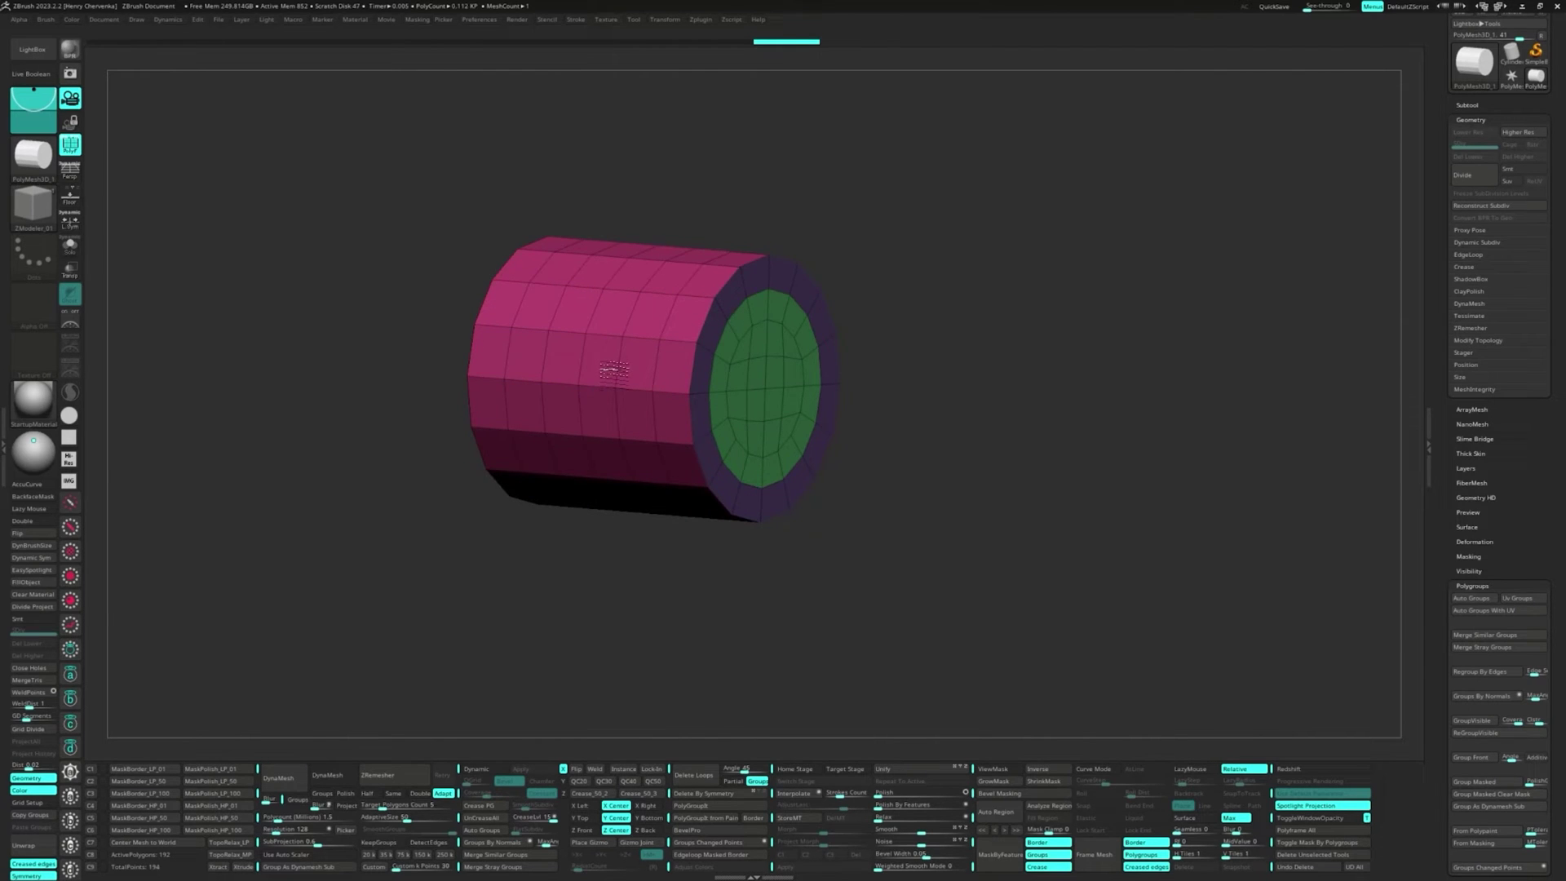
Step: Crease the cylinder's polygroup borders and preview the smoothed shape with dynamic subdivision
right_drag(612, 369, 622, 400)
click(597, 793)
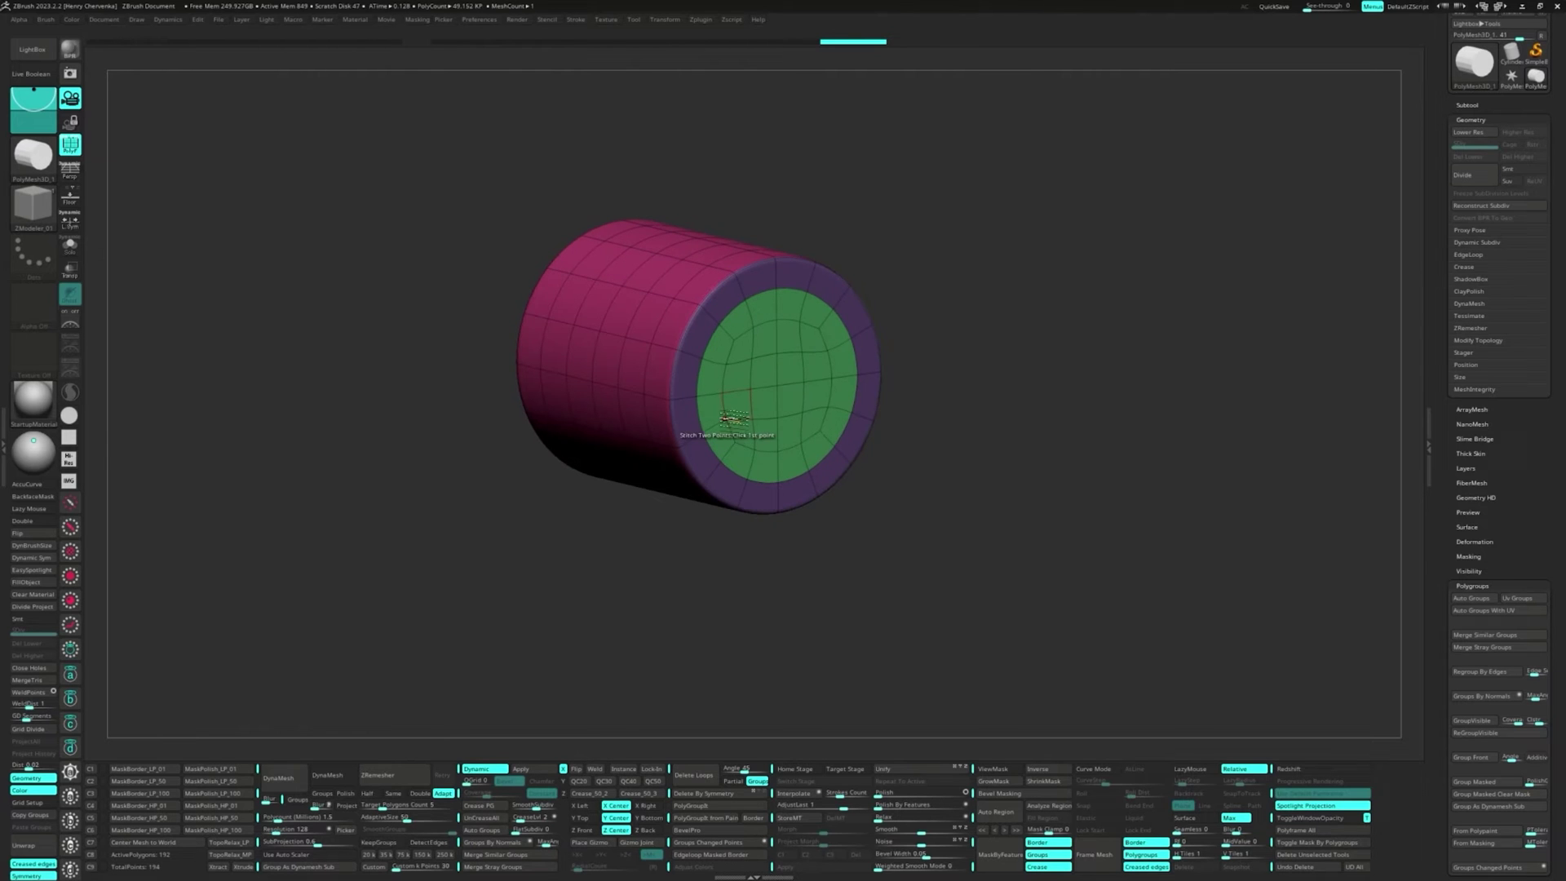
key(ctrl+w)
right_drag(794, 349, 847, 420)
key(shift+f)
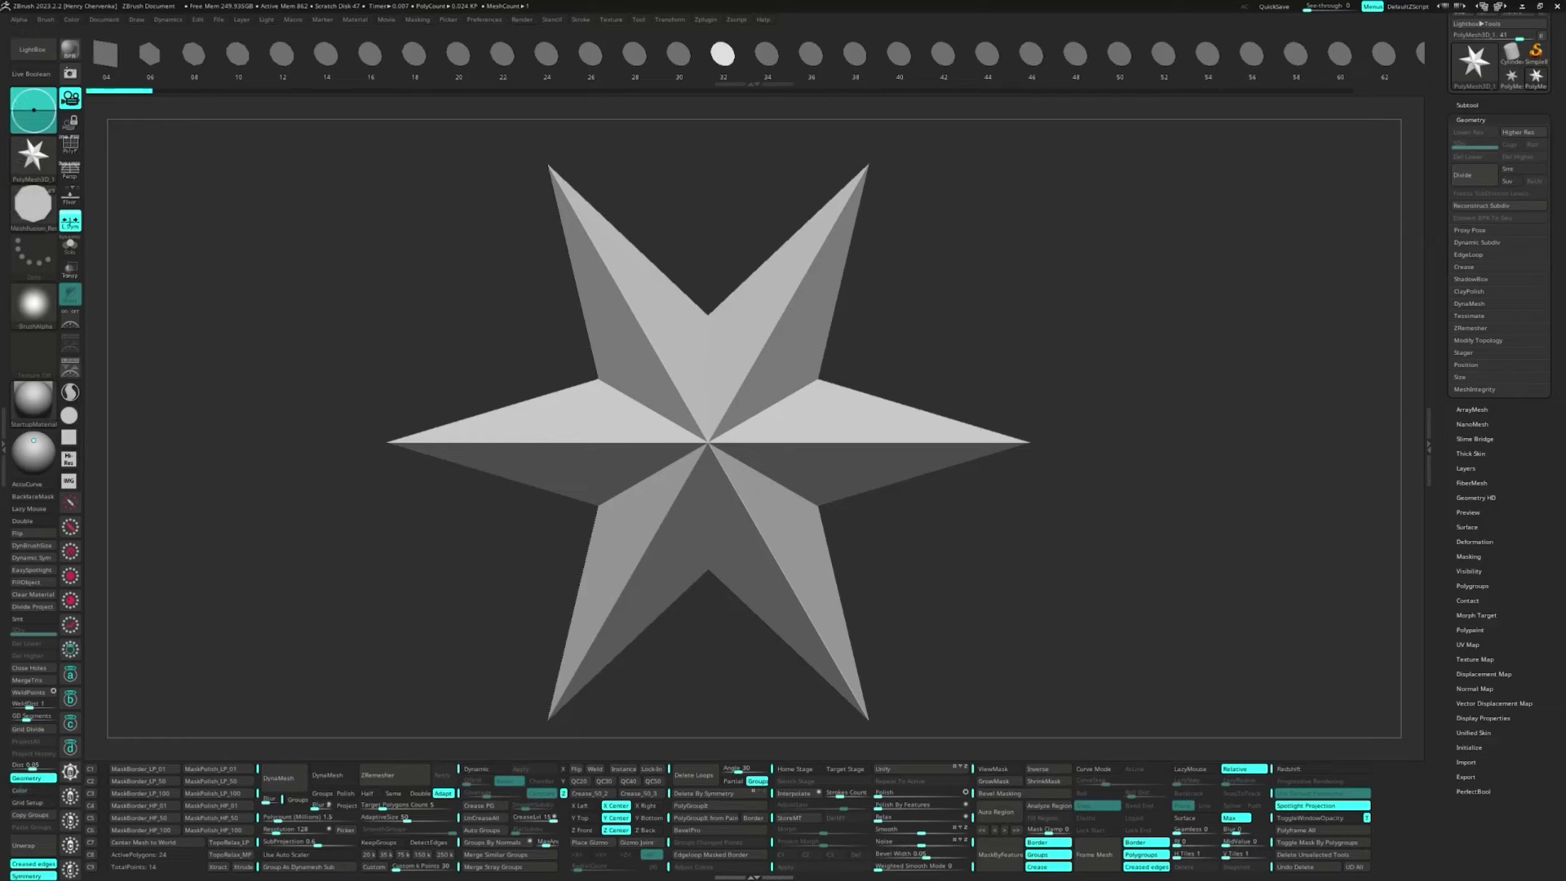
Step: Replace the new star mesh with the Sphere 3D primitive, frame it and show its polyframe
mouse_move(1040, 372)
right_down()
mouse_move(934, 332)
mouse_move(1029, 377)
right_up()
key(w)
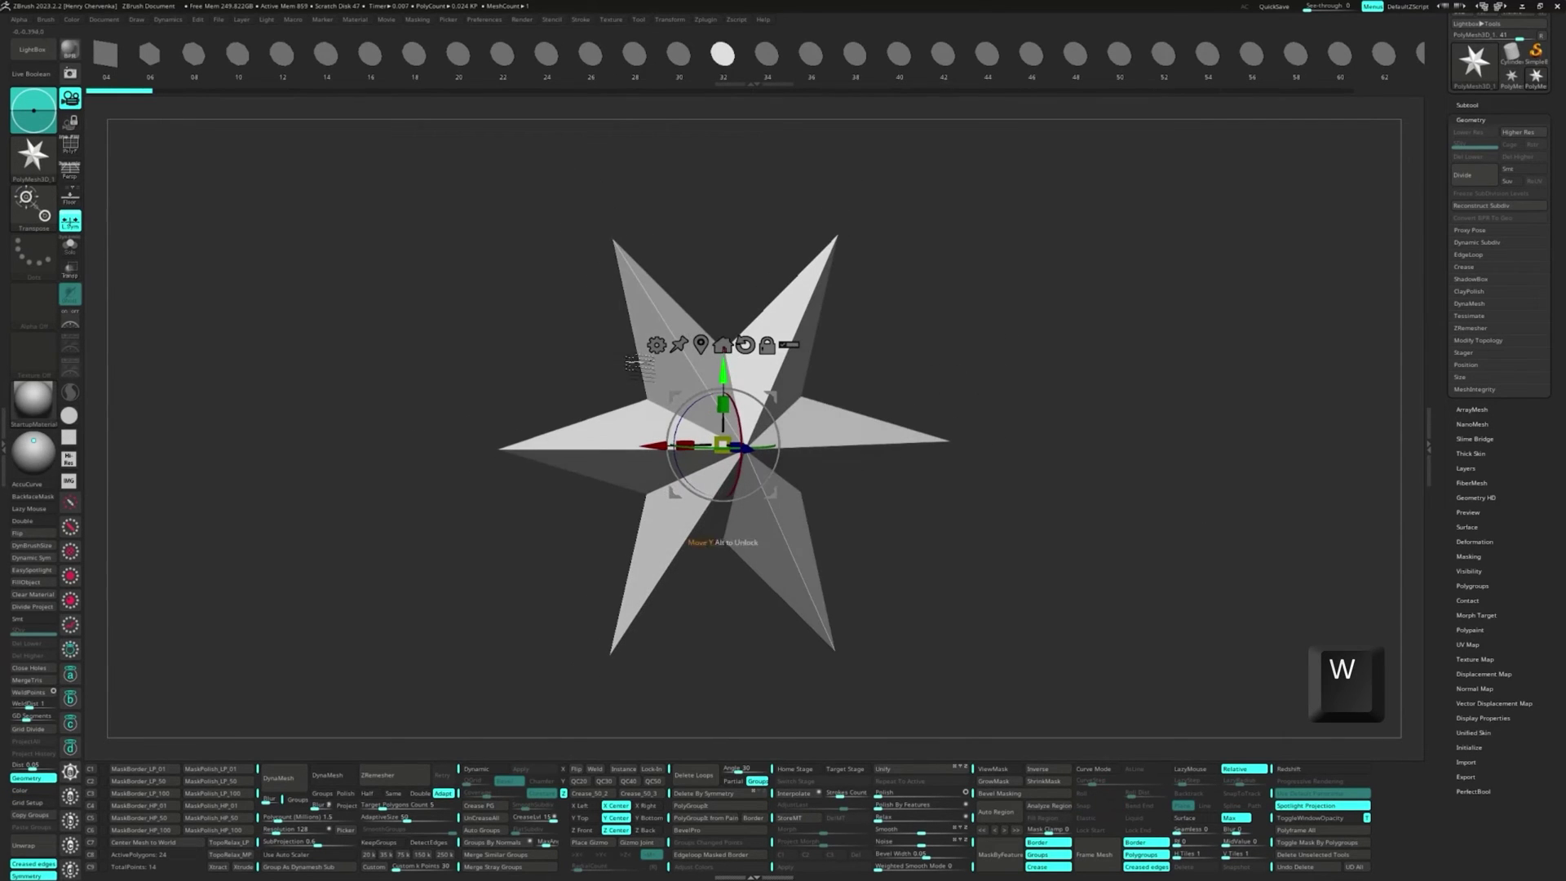
click(656, 345)
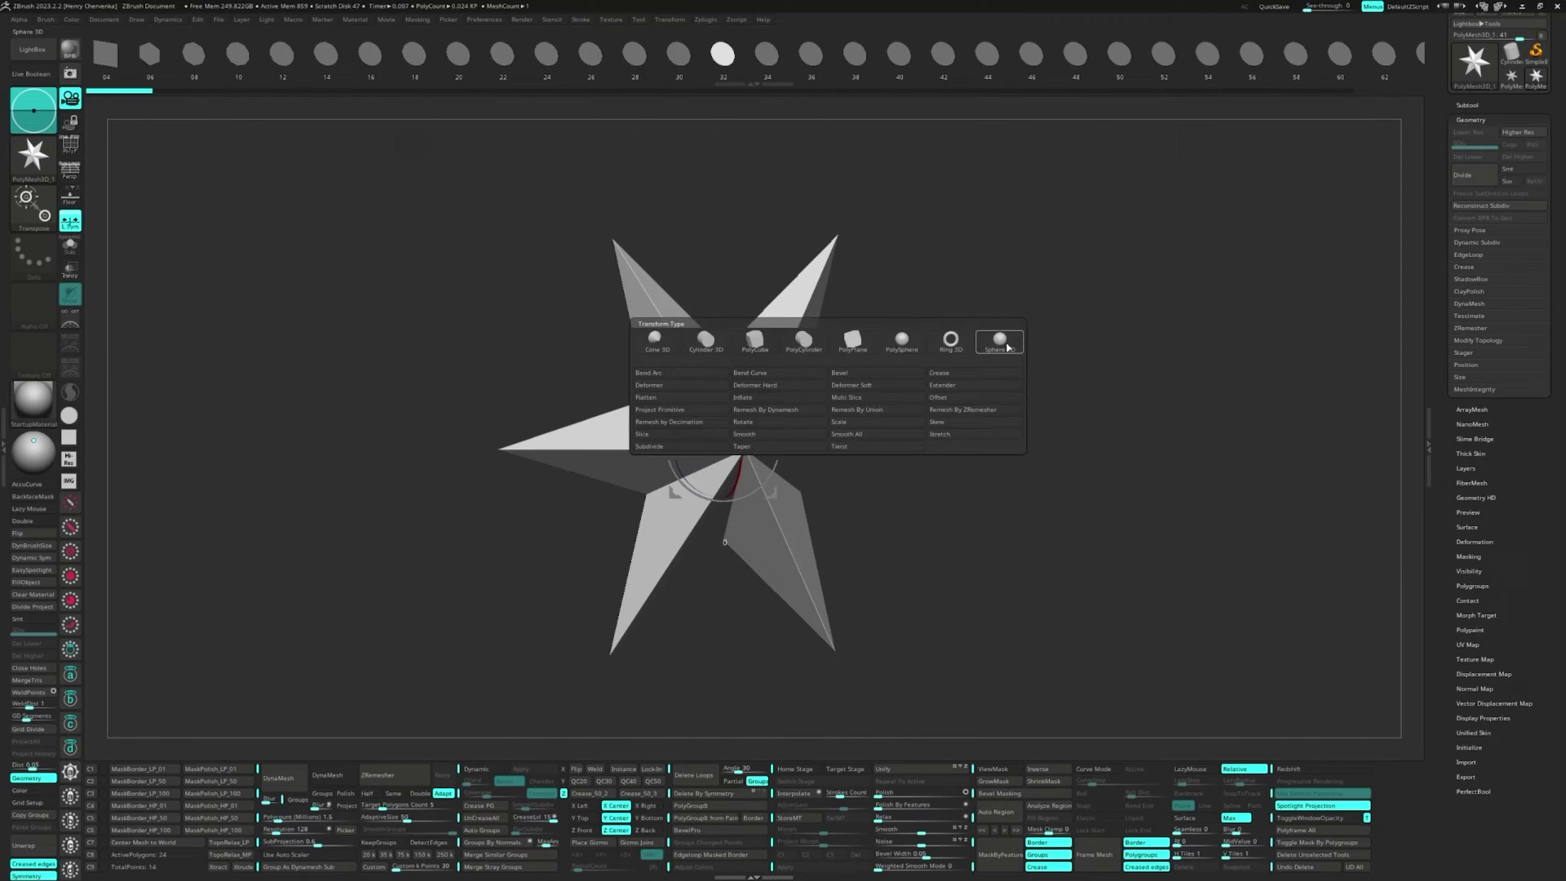
click(1005, 348)
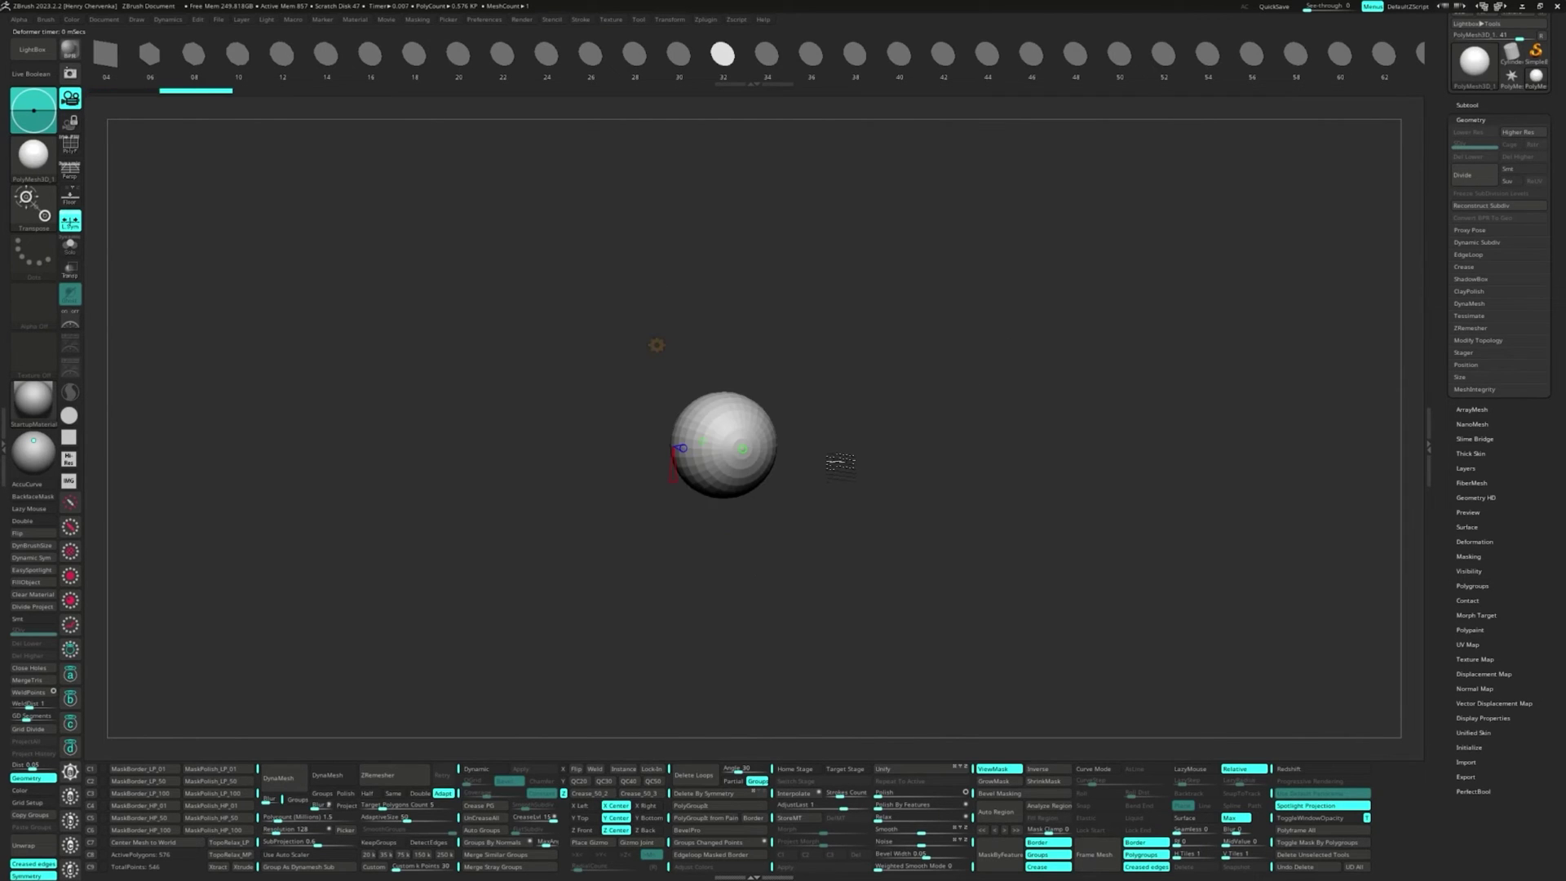
key(shift+f)
key(f)
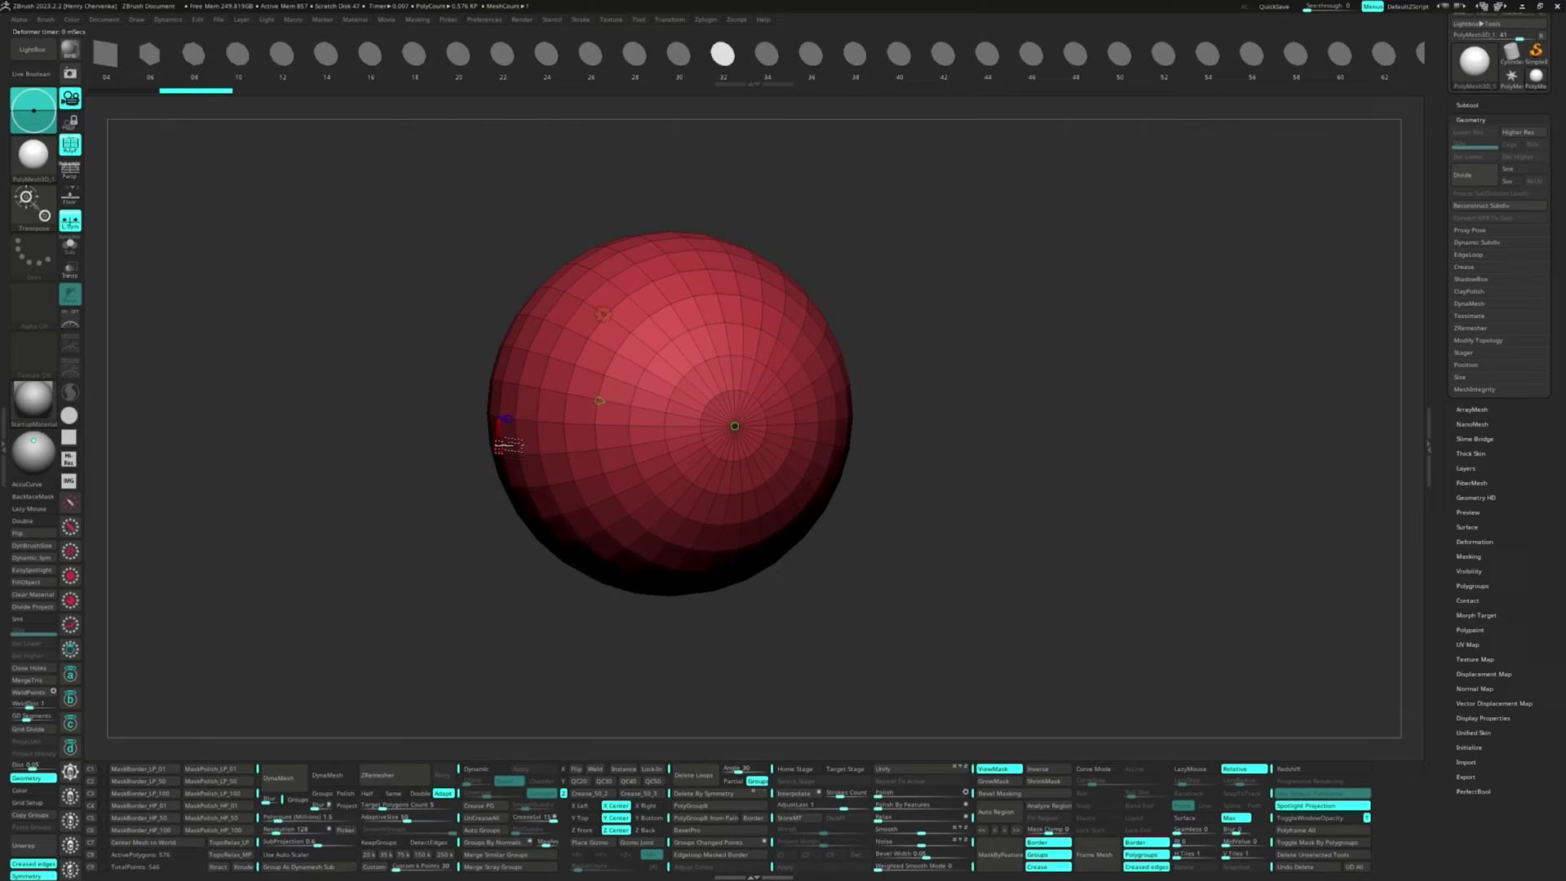
Step: Mask the pole end of the sphere and turn the masked area into its own polygroup
drag(951, 553, 894, 576)
key(f)
ctrl+drag(326, 202, 630, 667)
key(ctrl+w)
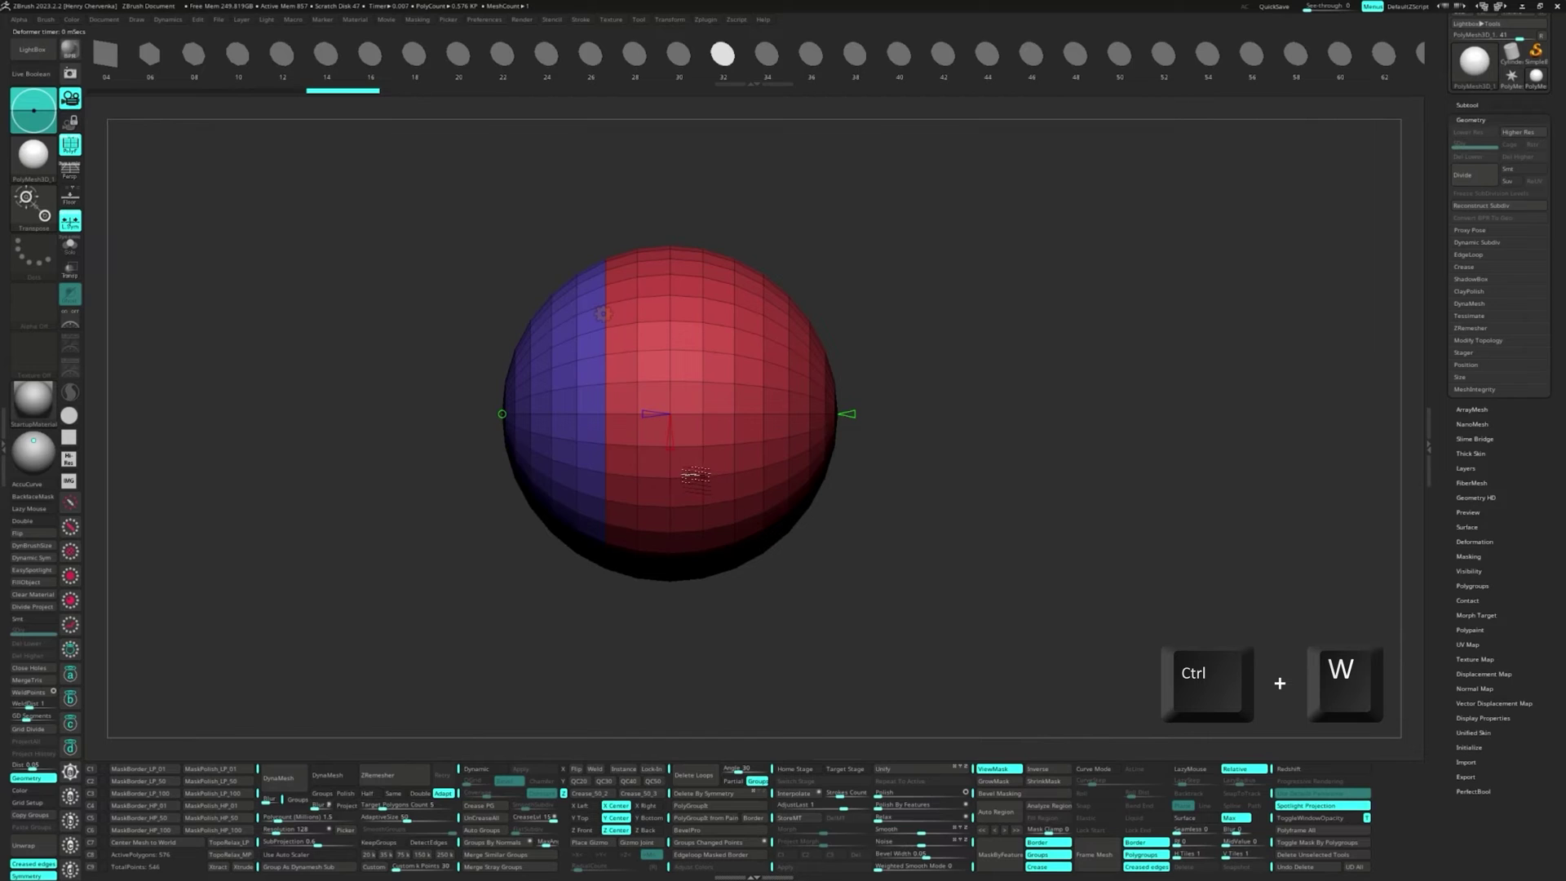
Step: Face the sphere's new polygroup pole-on and raise the MeshFusion brush's Projection Strength to its maximum
drag(653, 422, 757, 424)
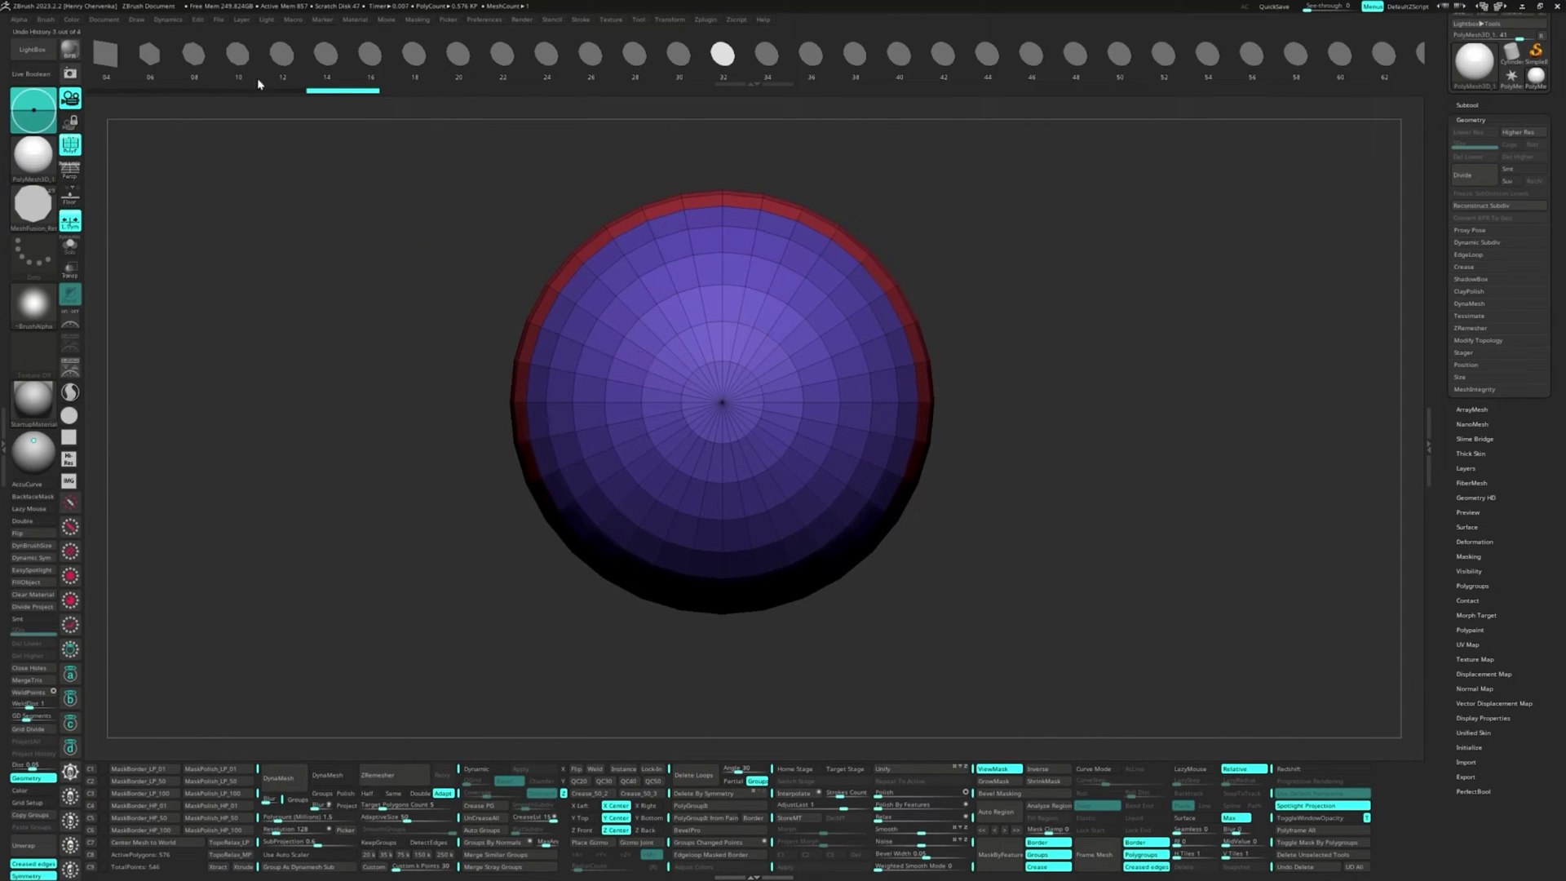
click(49, 23)
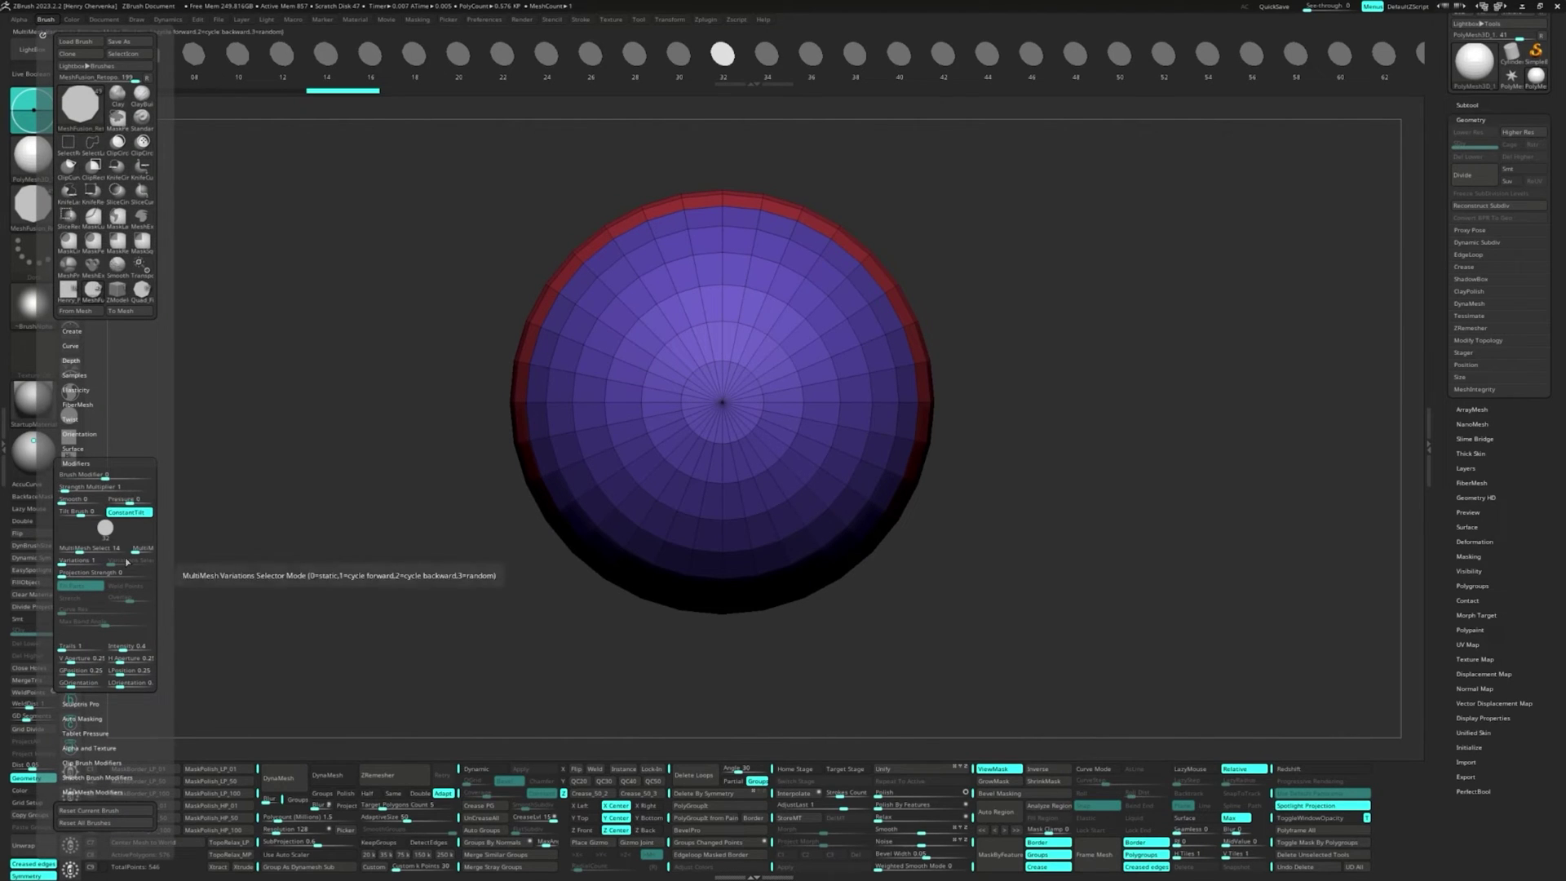
drag(61, 573, 149, 578)
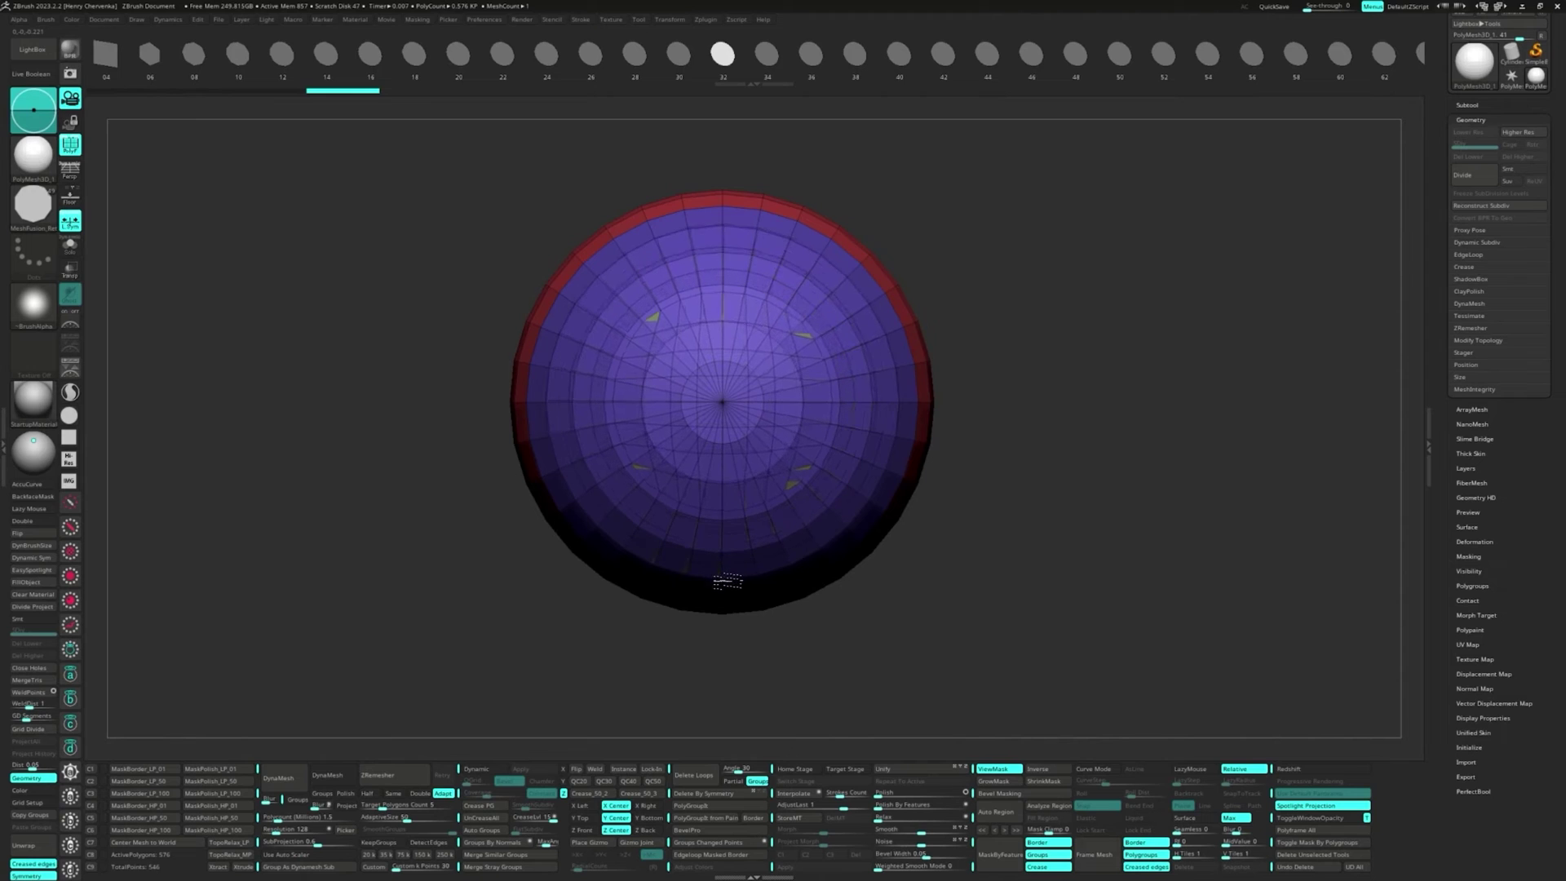
Step: Insert the 32-sided MeshFusion cap centred on the sphere's pole and fuse it into the mesh
drag(730, 588, 730, 588)
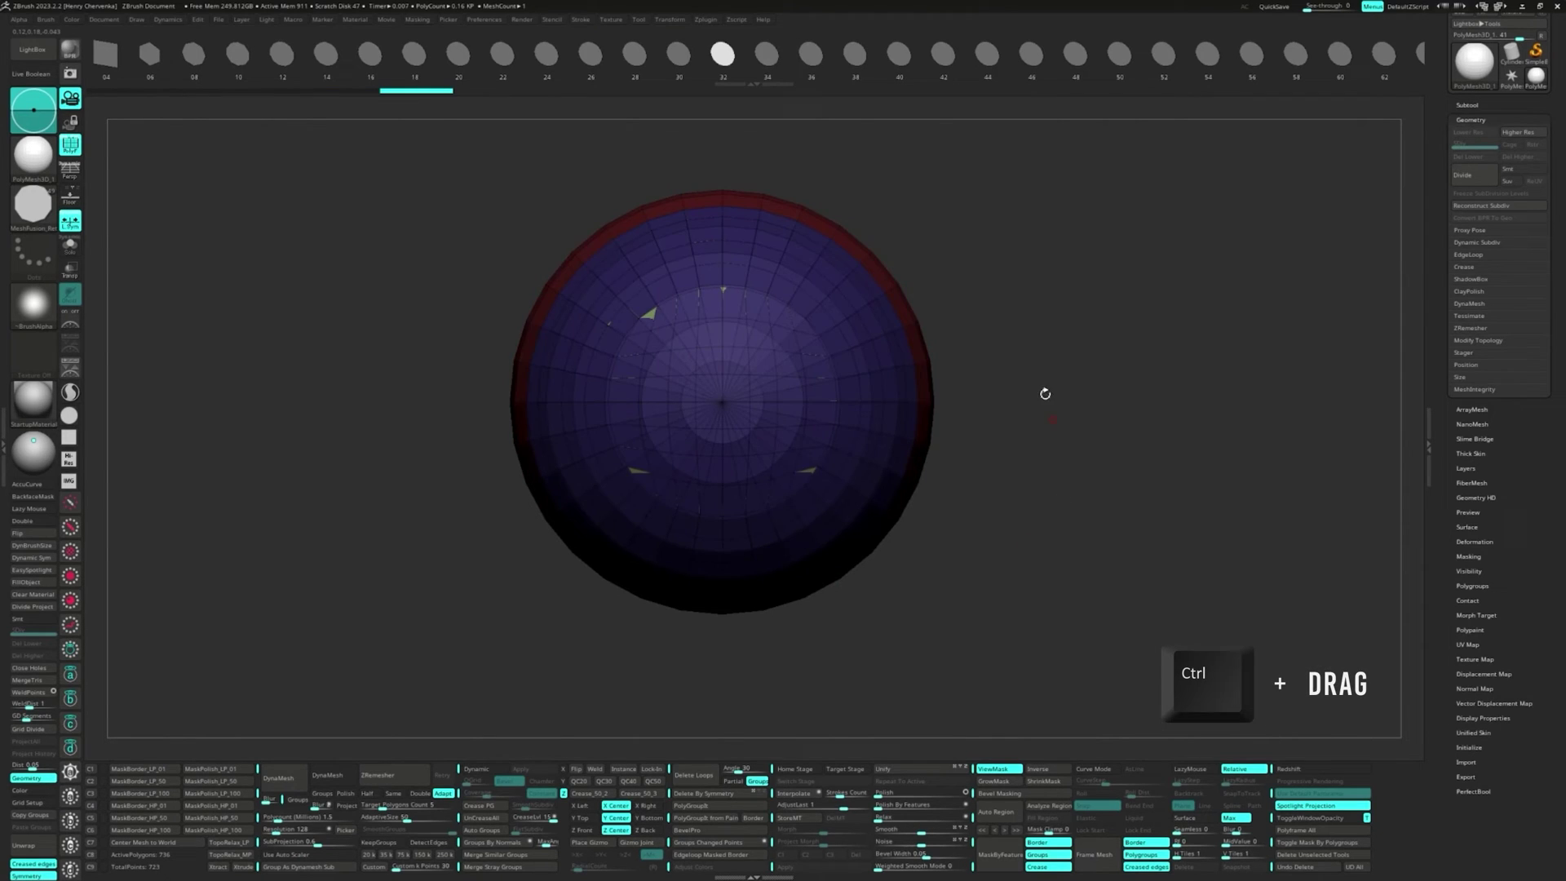
ctrl+drag(1045, 392, 1106, 493)
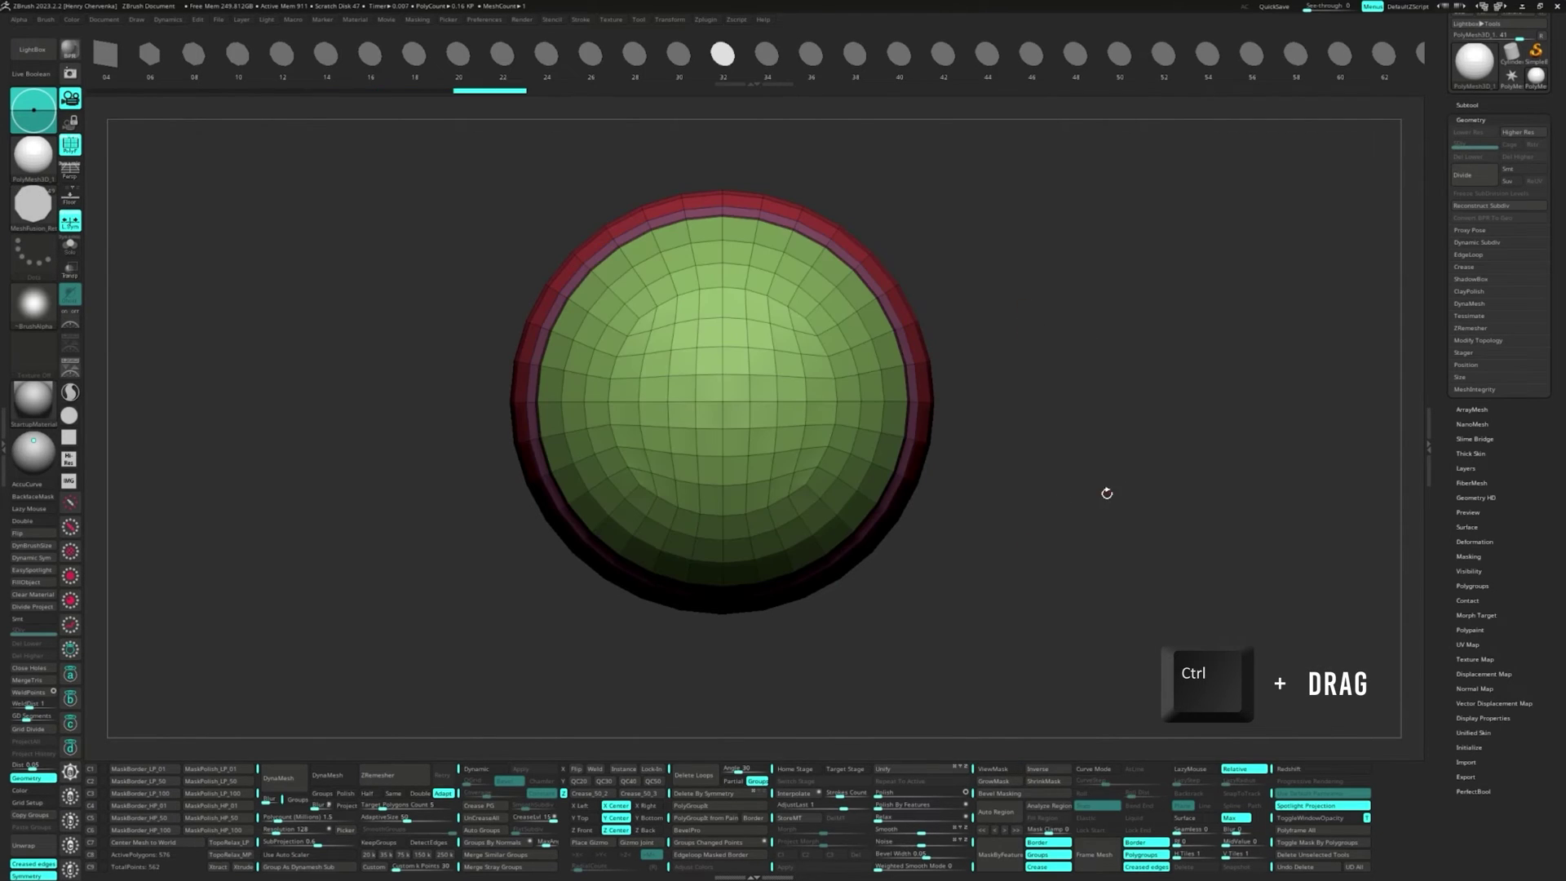
right_drag(768, 379, 611, 395)
alt+right_drag(886, 395, 768, 388)
Step: Delete the extra edge loop beside the sphere's new cap with the ZModeler brush
key(space)
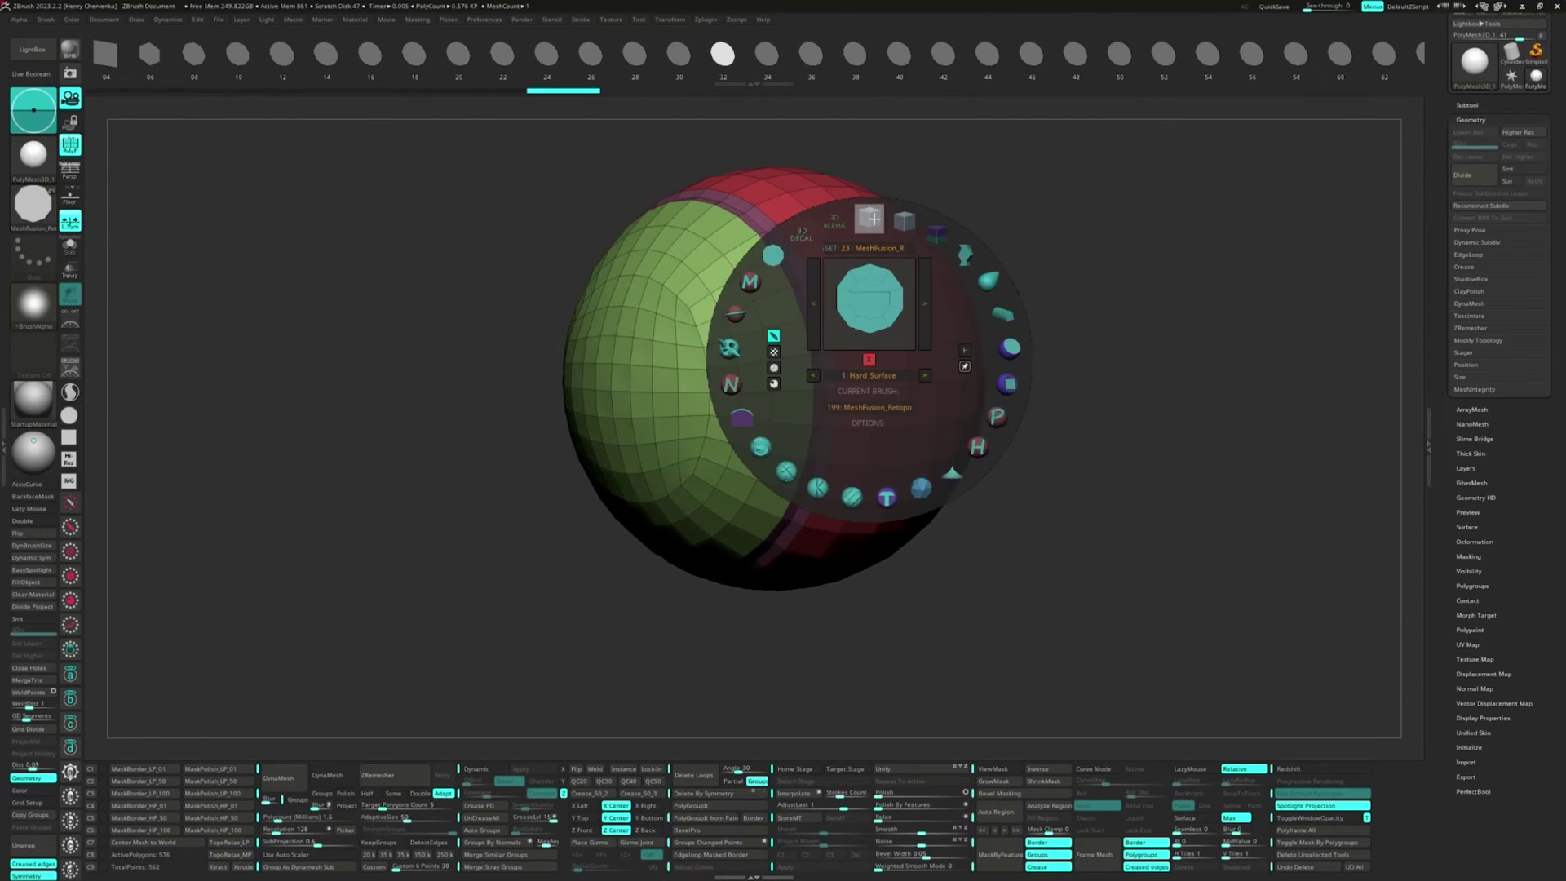
click(870, 216)
shift+right_drag(831, 352, 818, 353)
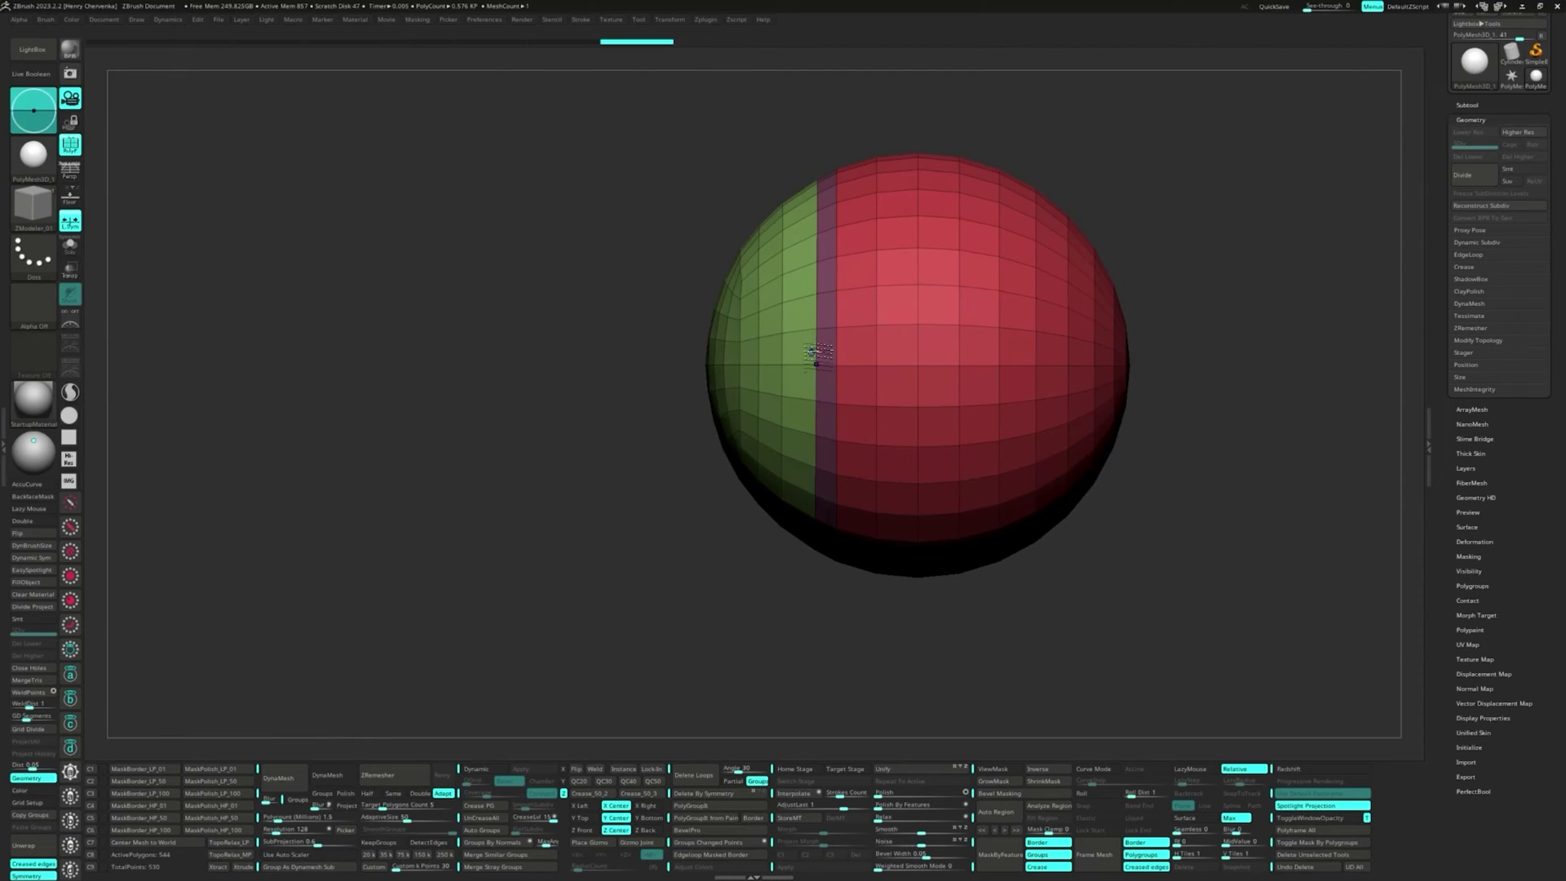
ctrl+right_drag(874, 446, 871, 411)
drag(873, 412, 805, 418)
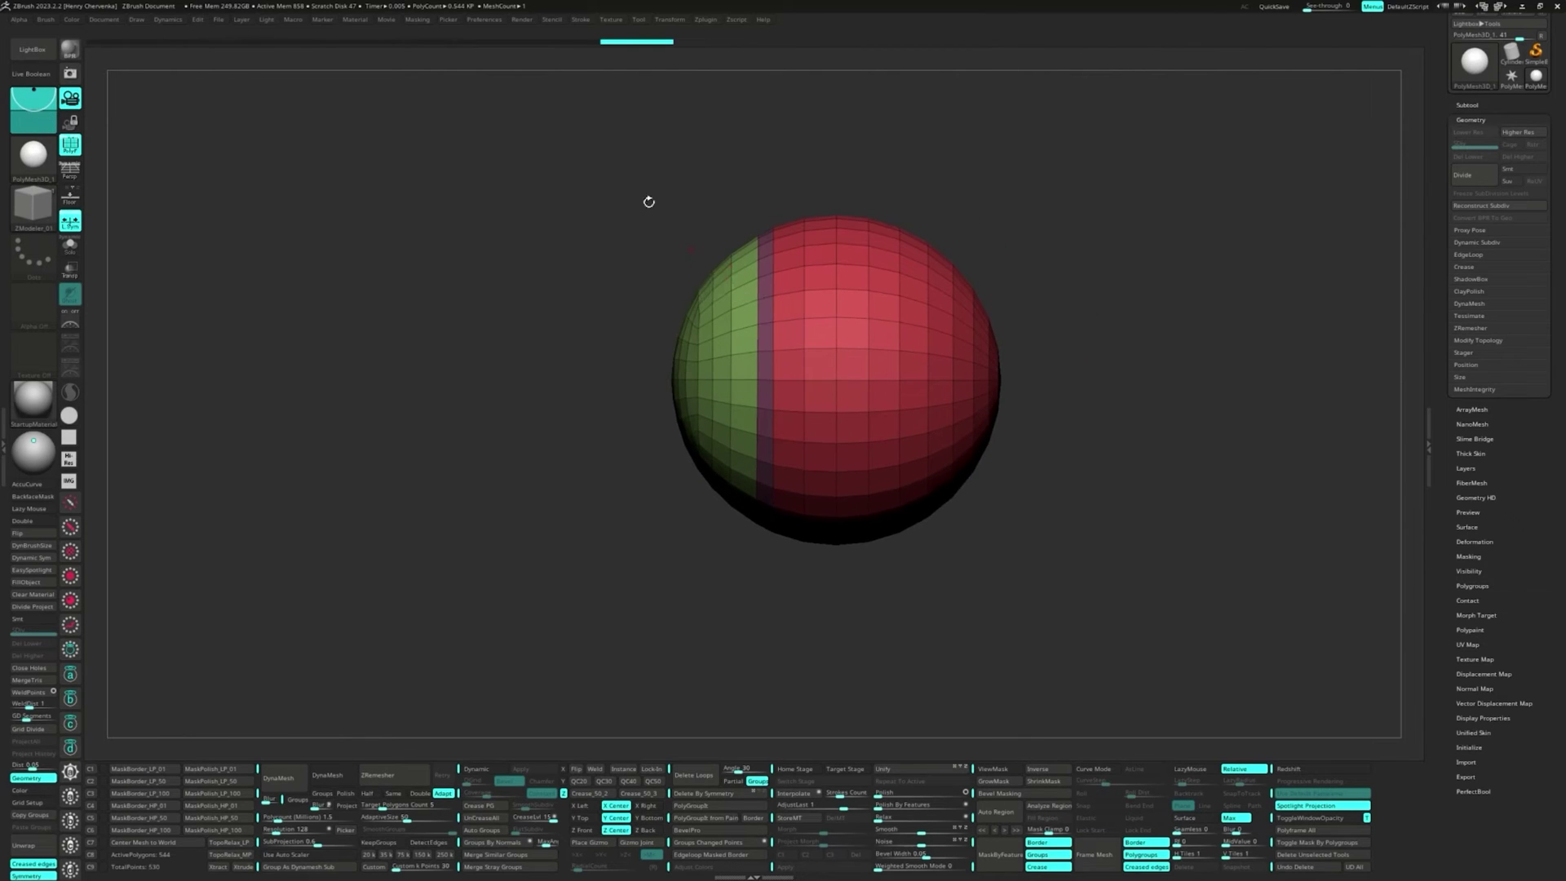
Step: Step back in the undo history to the state before the sphere's cap was fused
drag(565, 118, 579, 59)
click(411, 41)
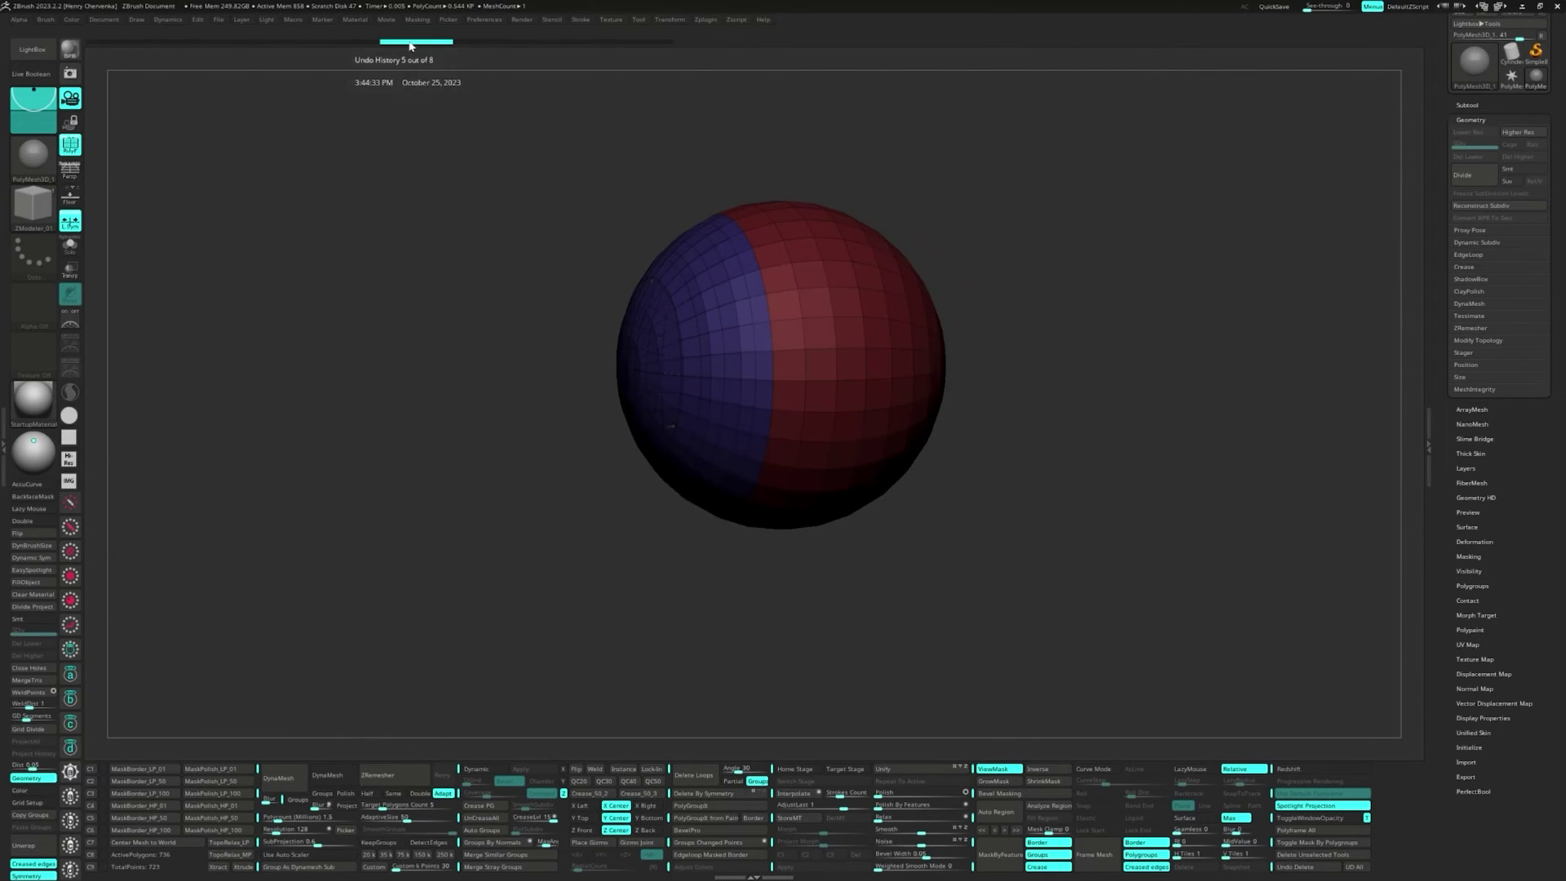
Step: Mark the original uncapped sphere state in the undo history as the projection source and return to the latest capped state
click(363, 41)
key(ctrl)
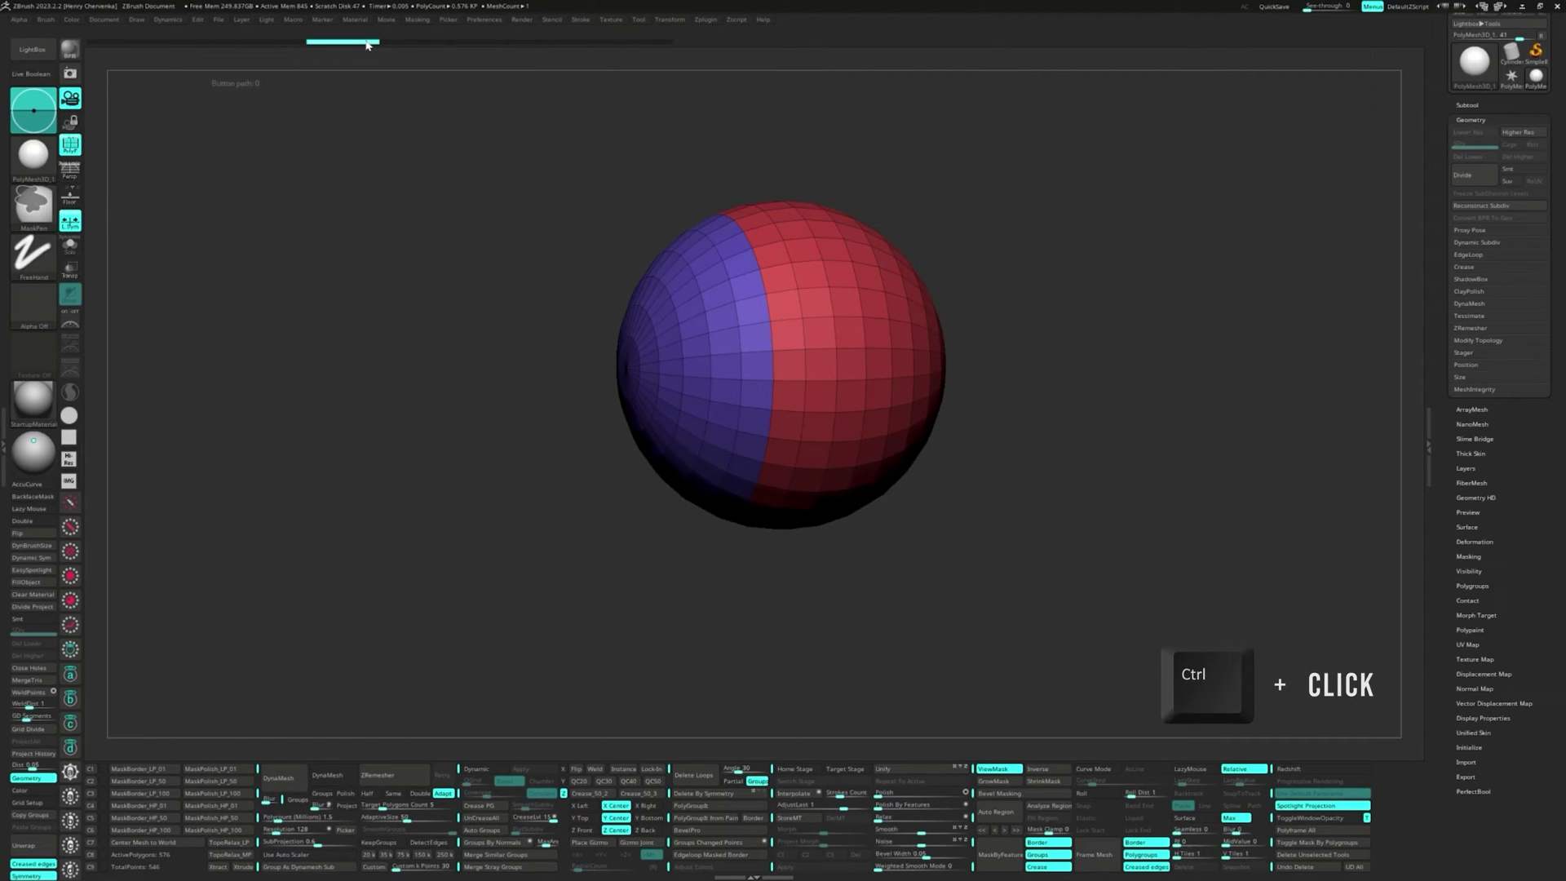
click(652, 45)
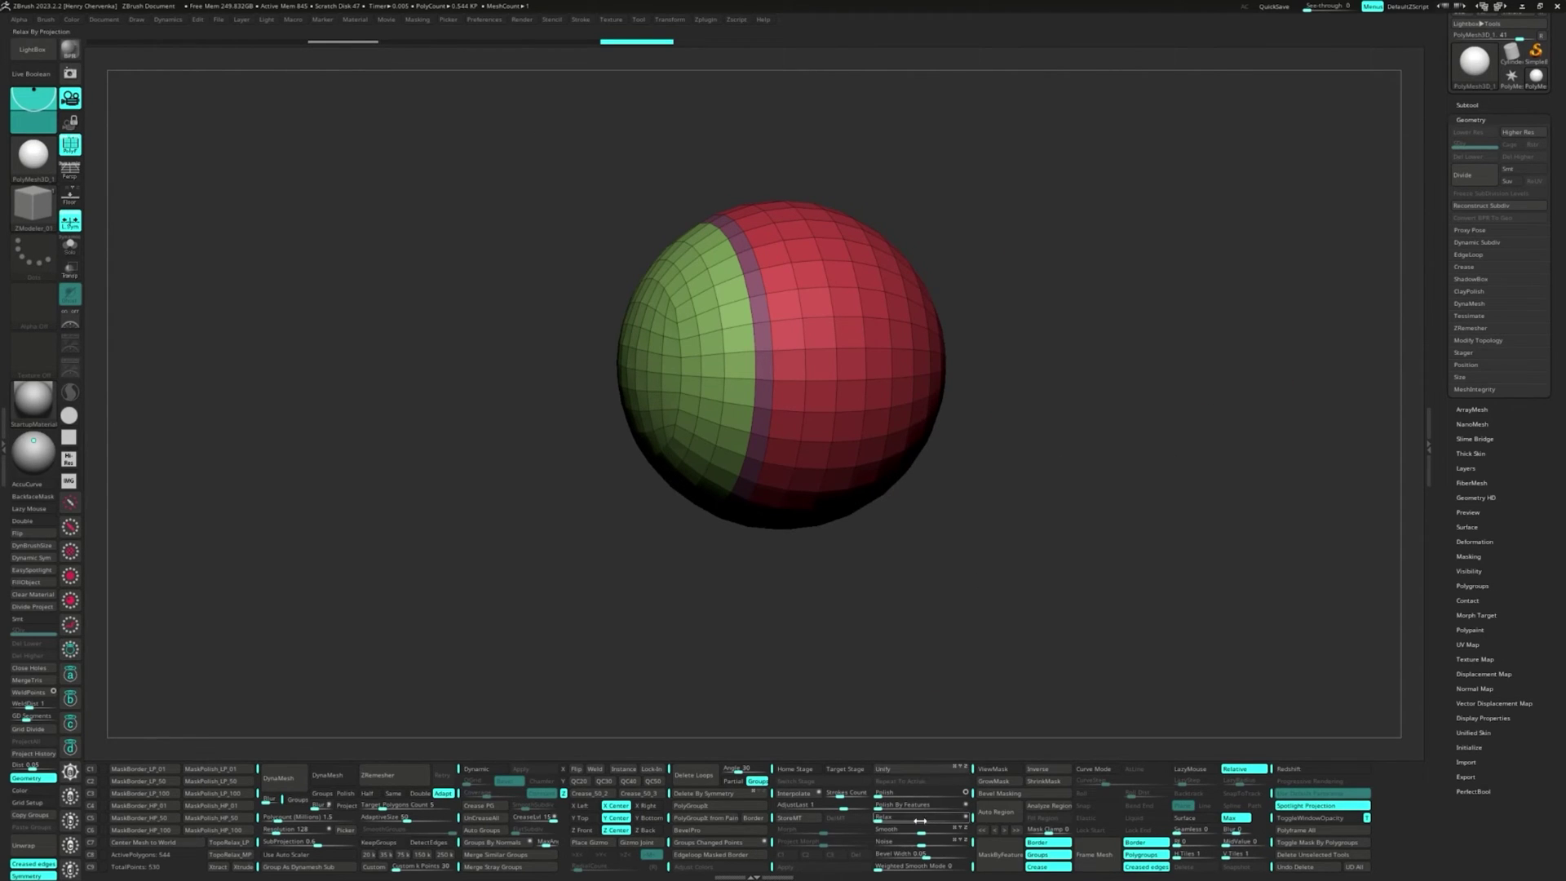
Step: Relax the capped sphere at full strength and project it back onto the marked history state
drag(886, 820, 968, 820)
drag(960, 476, 972, 478)
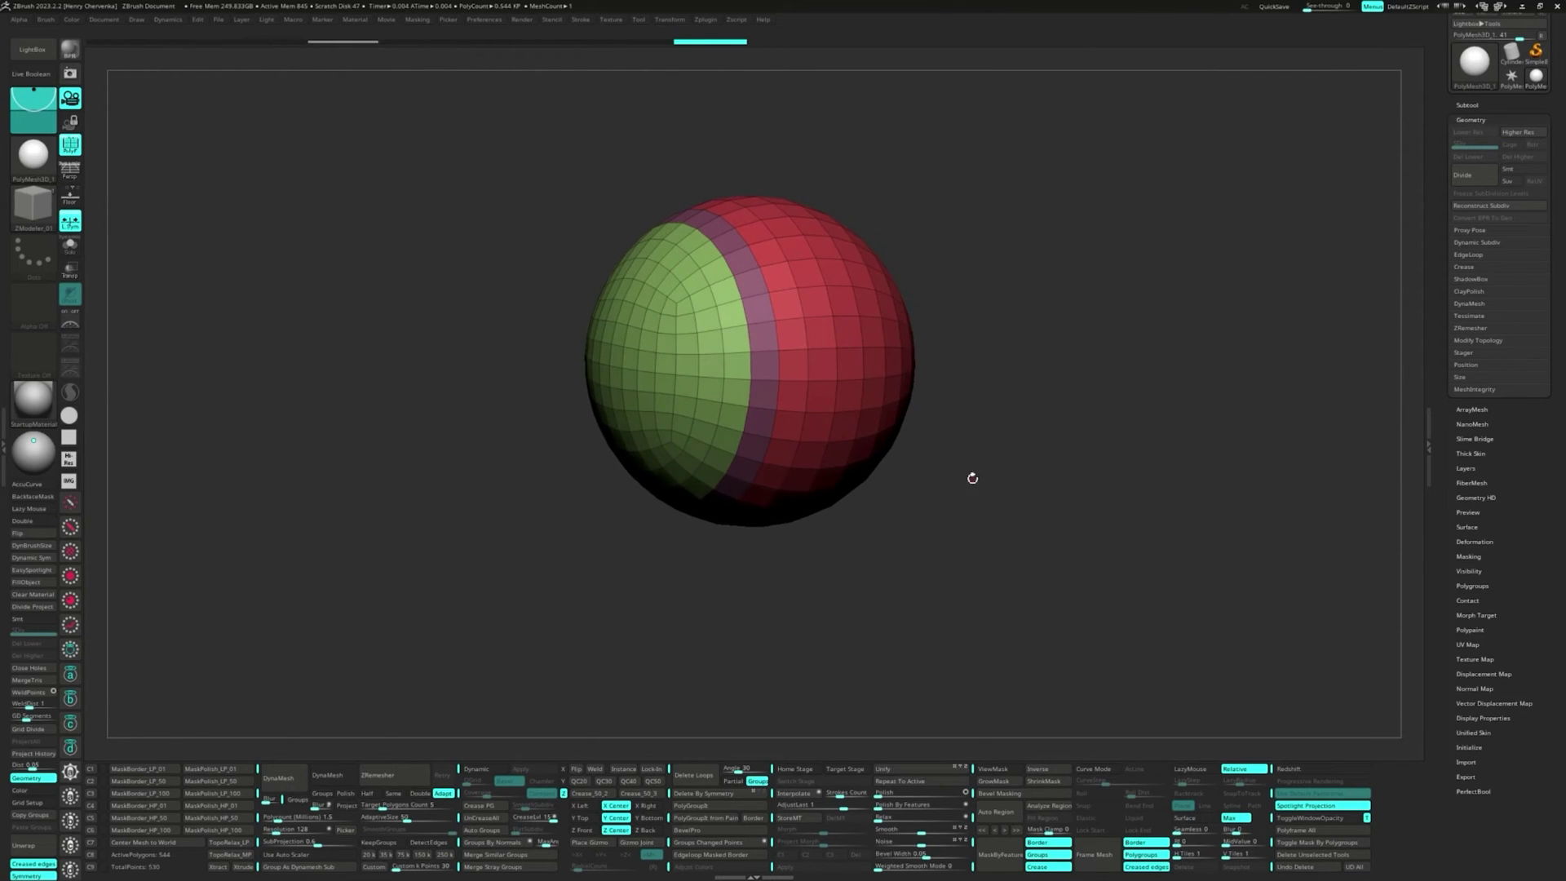
click(1480, 104)
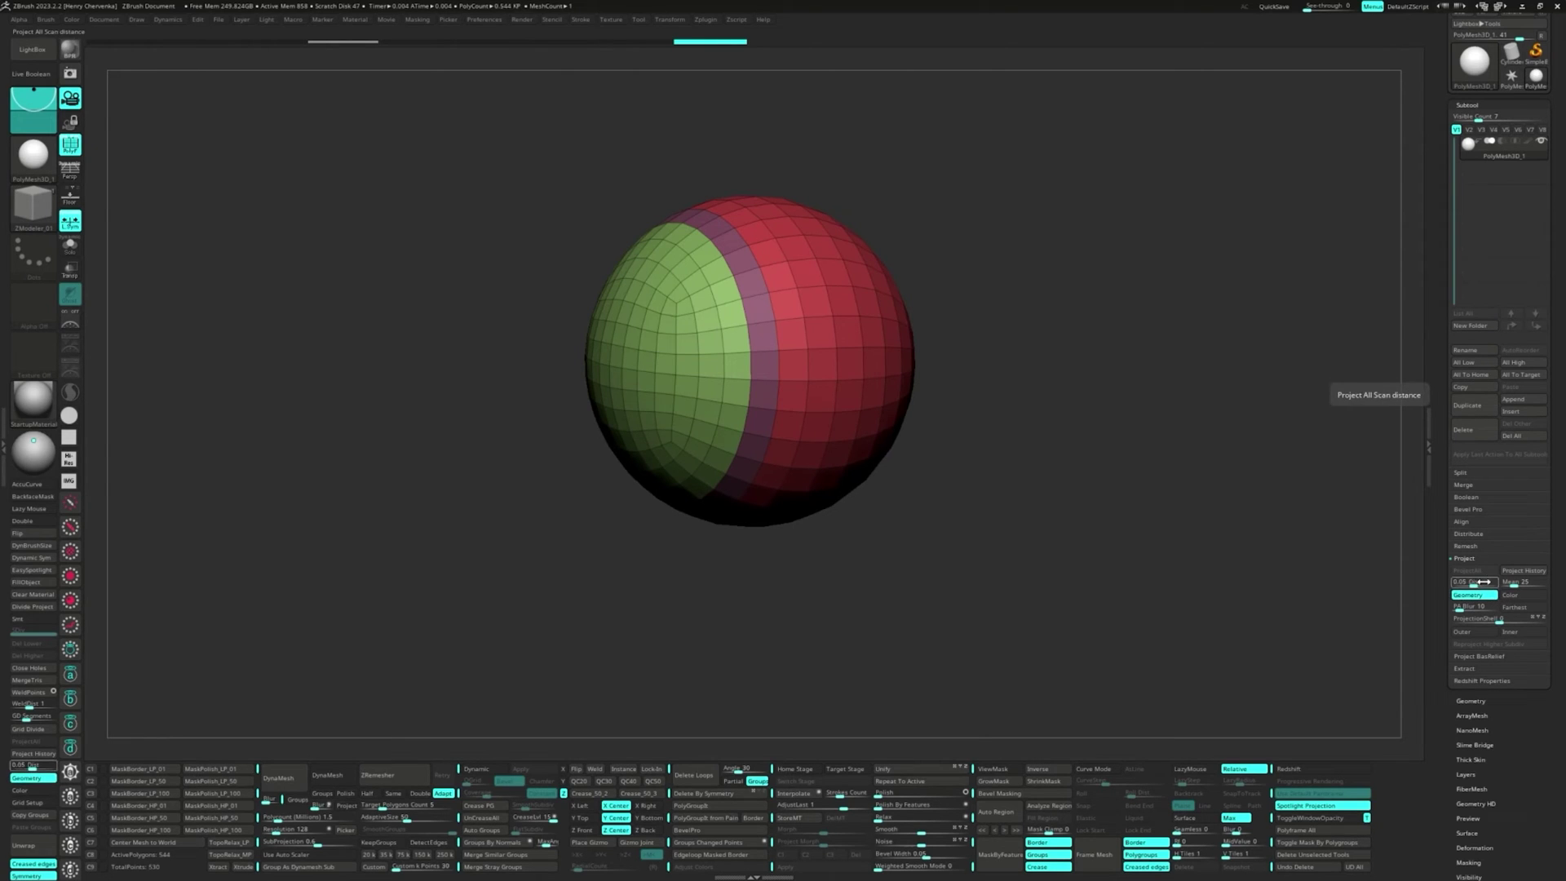
click(1511, 573)
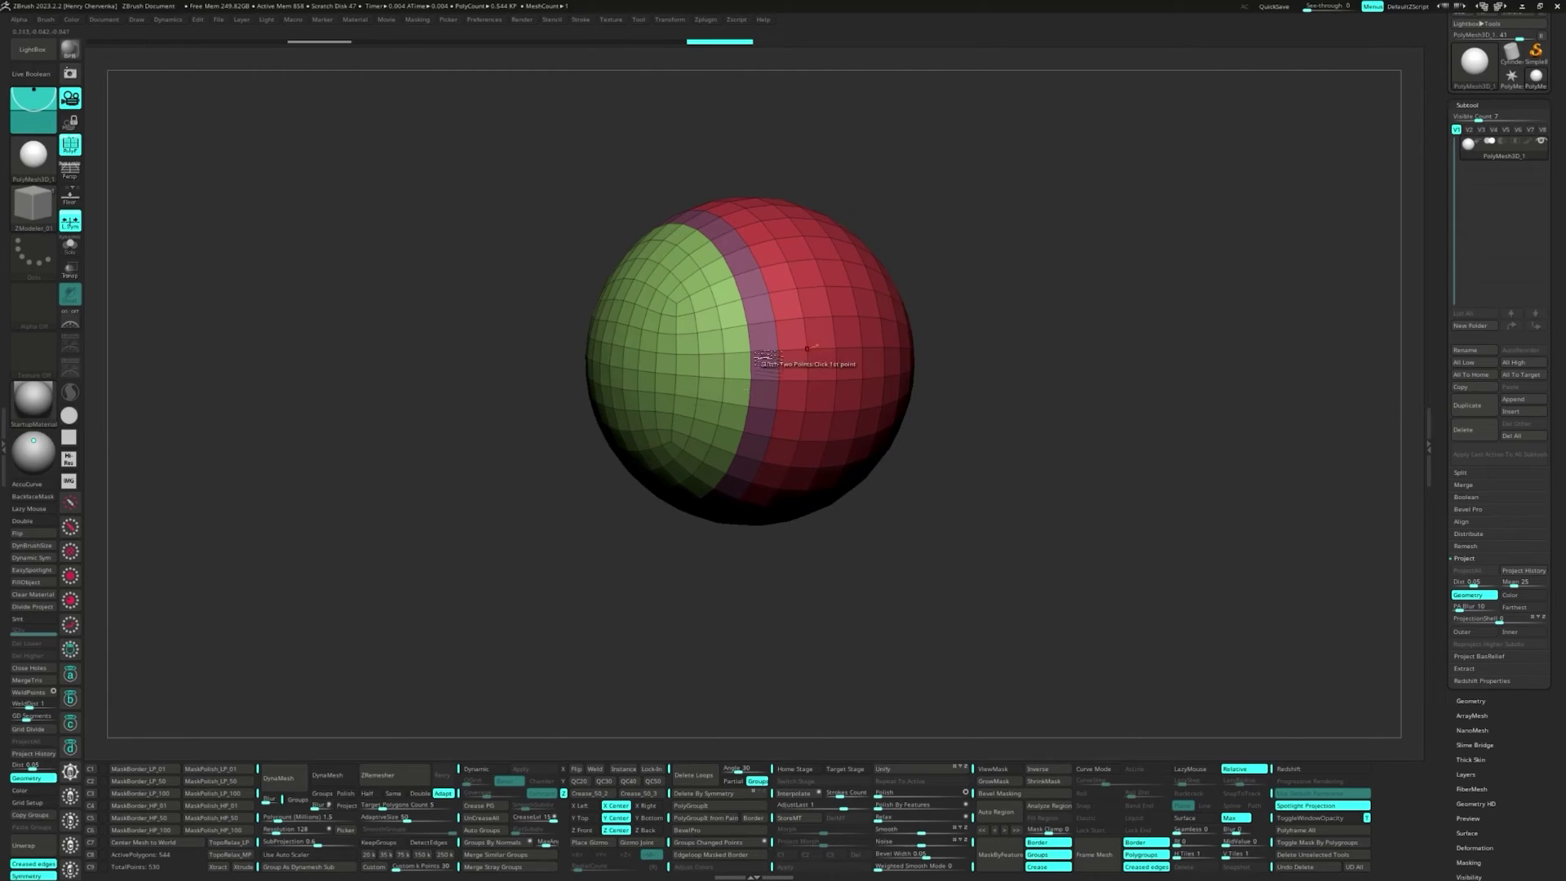
Step: Mirror and weld the sphere across the Z axis to copy the quad cap to the opposite pole
shift+drag(992, 459, 987, 459)
drag(1133, 472, 1006, 482)
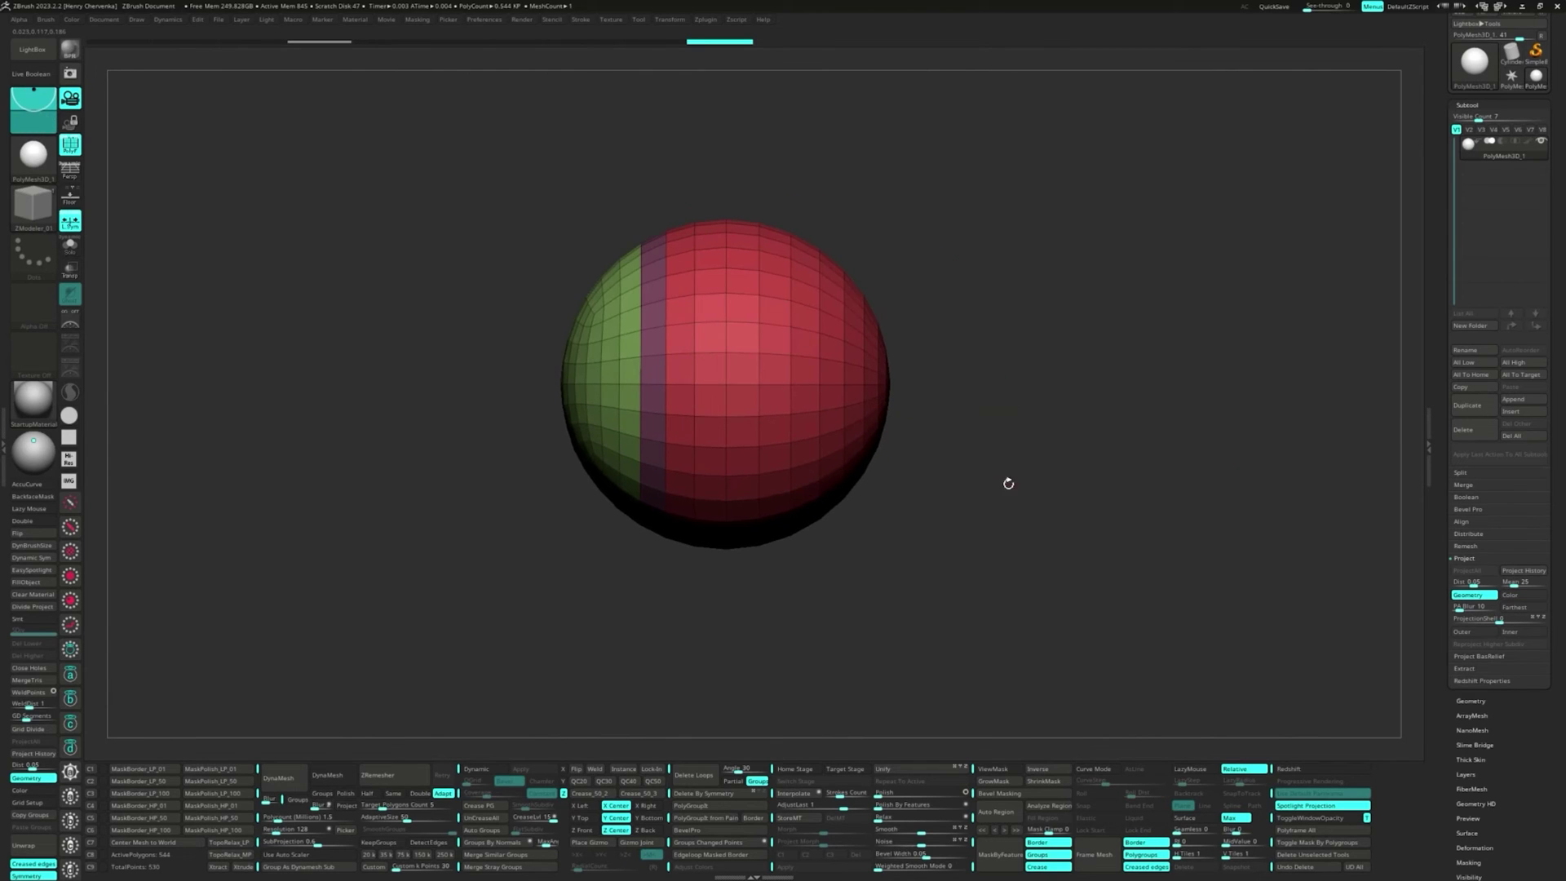
key(w)
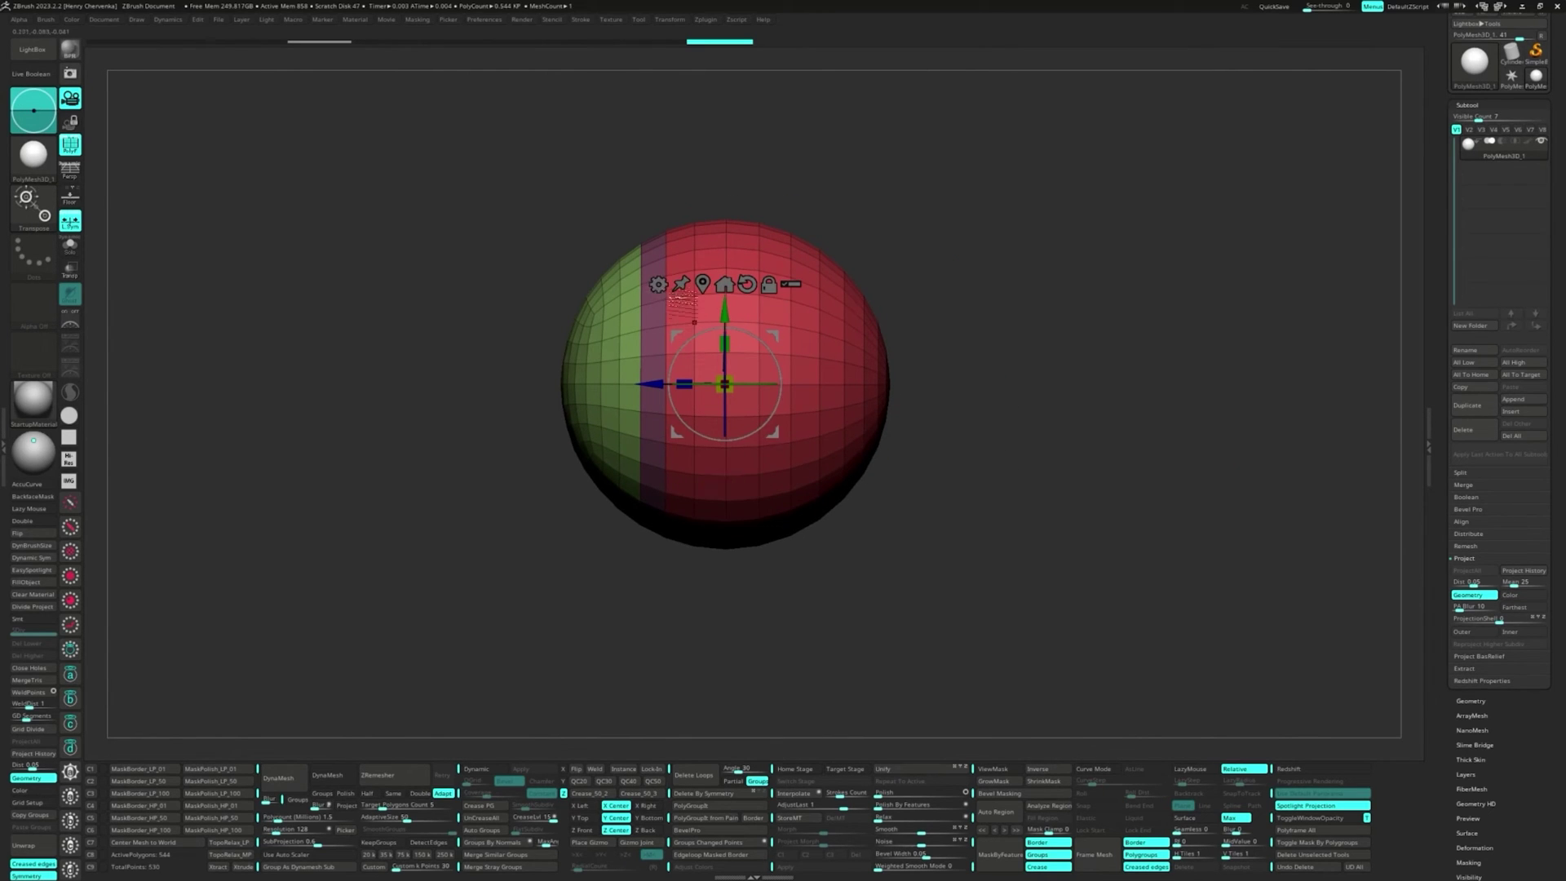
key(q)
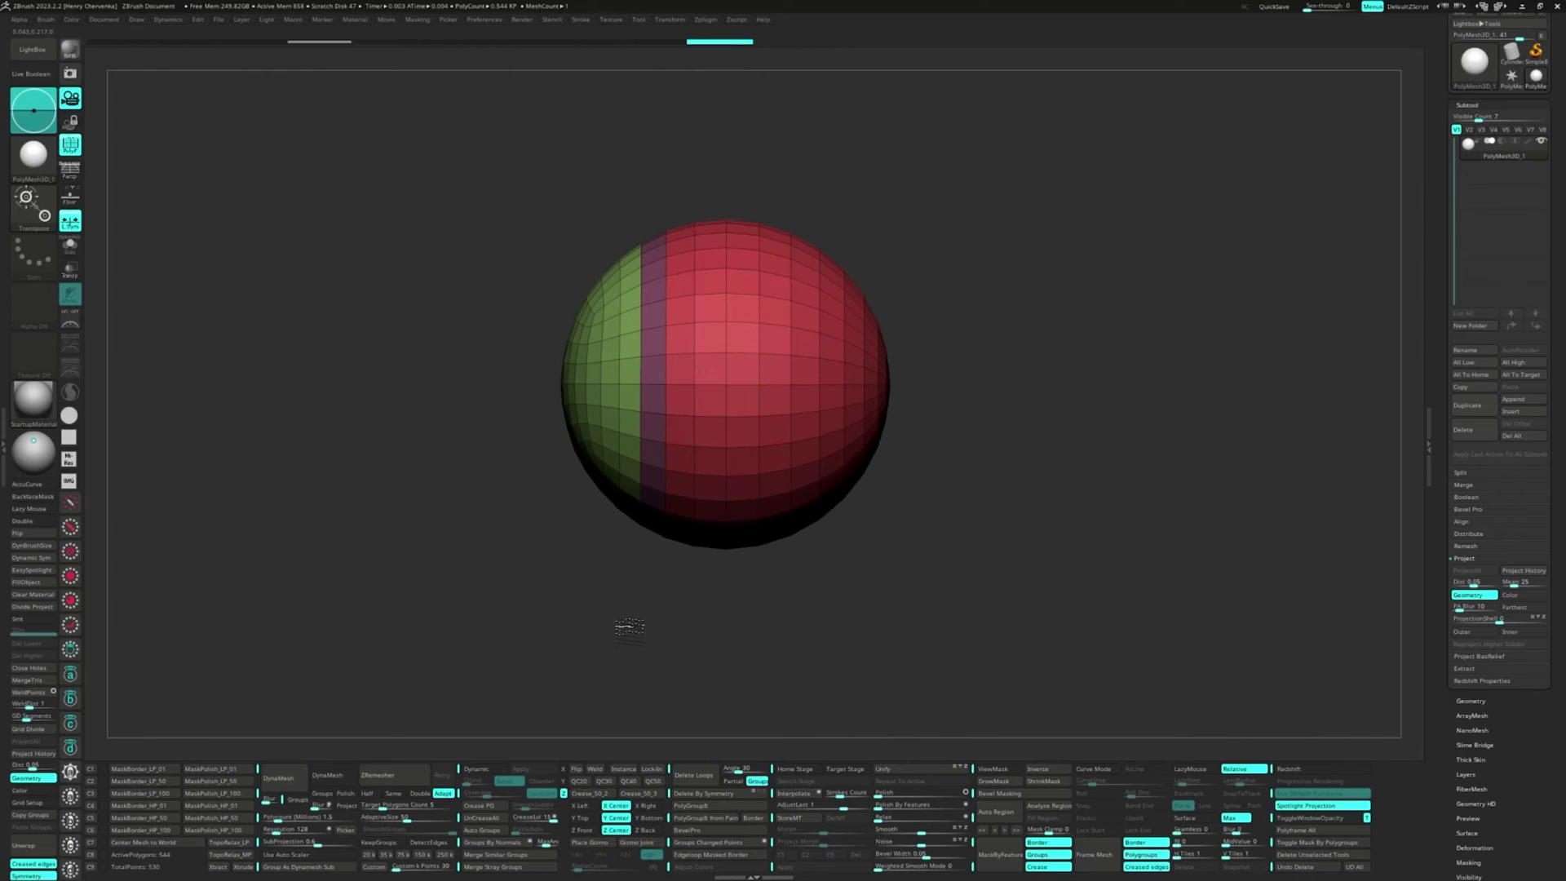
key(w)
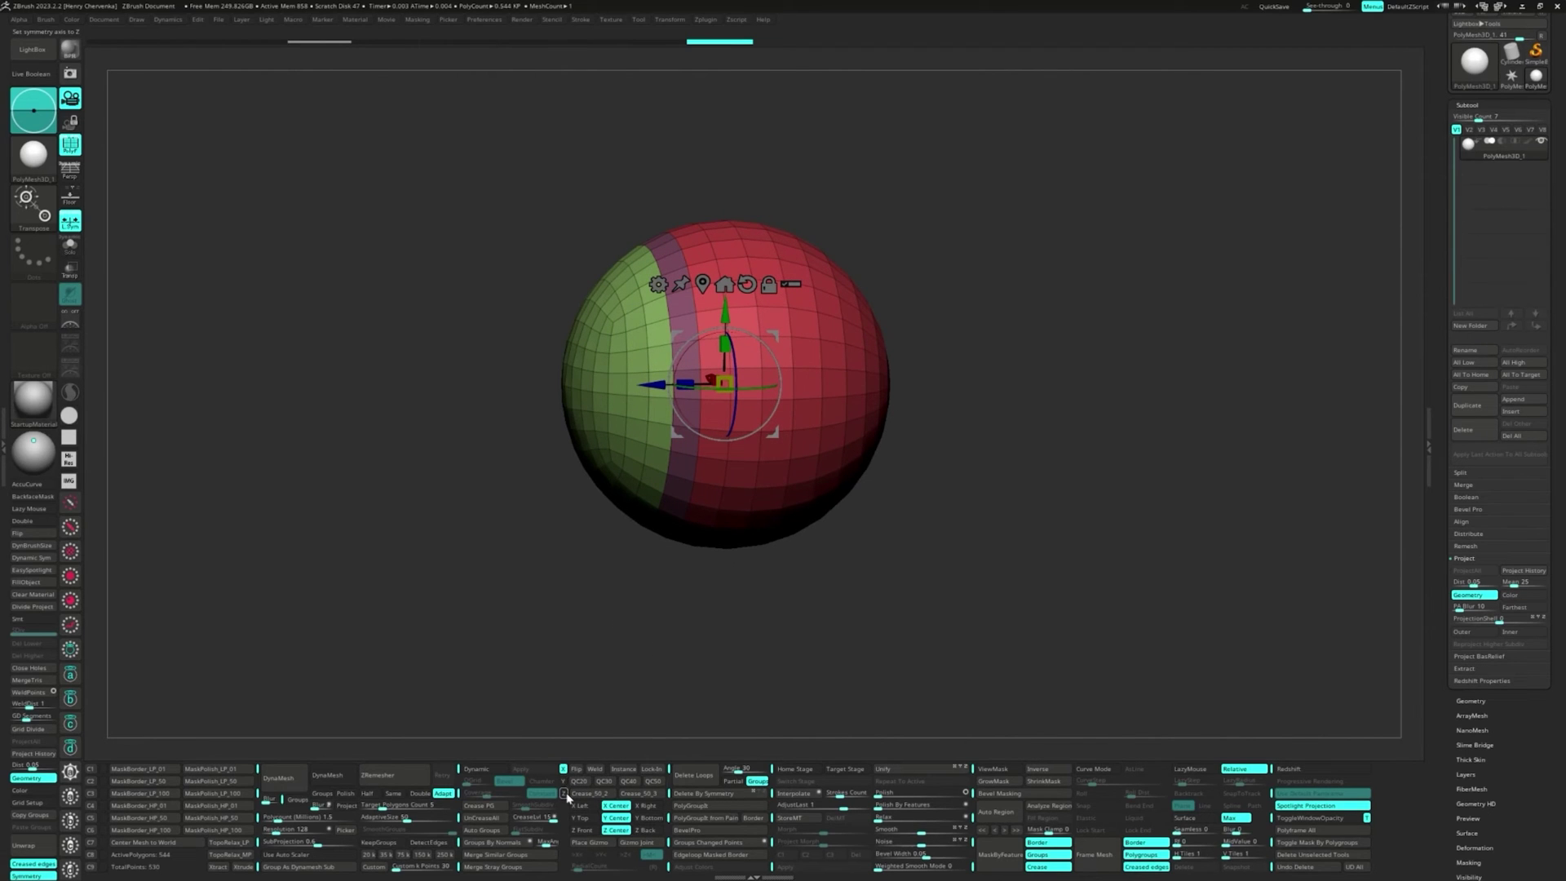
click(564, 793)
click(593, 770)
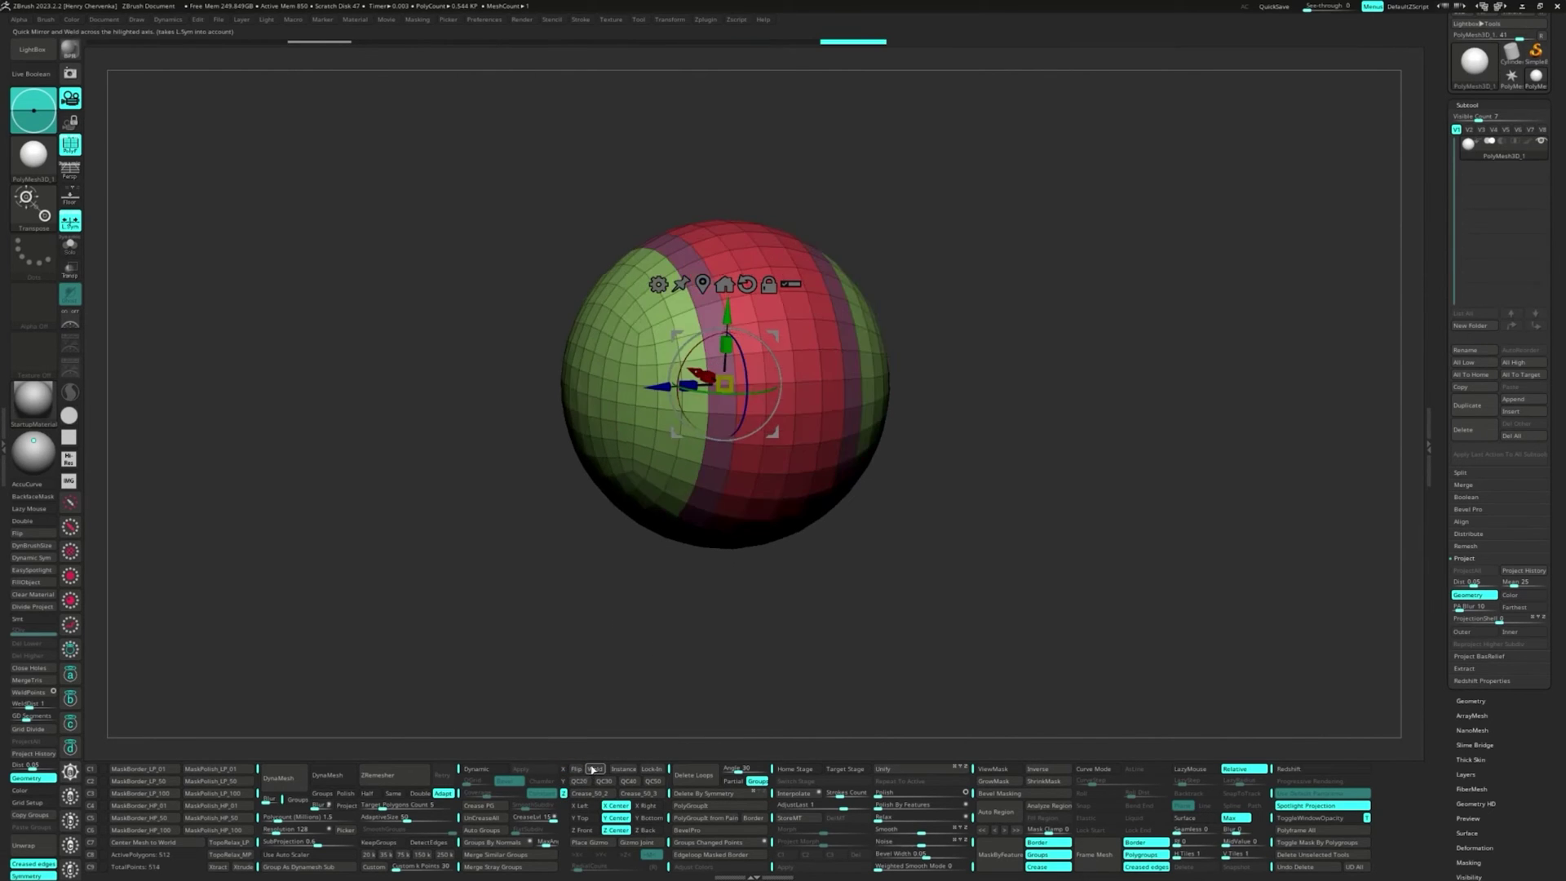
Step: Assign the whole sphere to a single polygroup and relax it at full strength
shift+drag(819, 556, 804, 528)
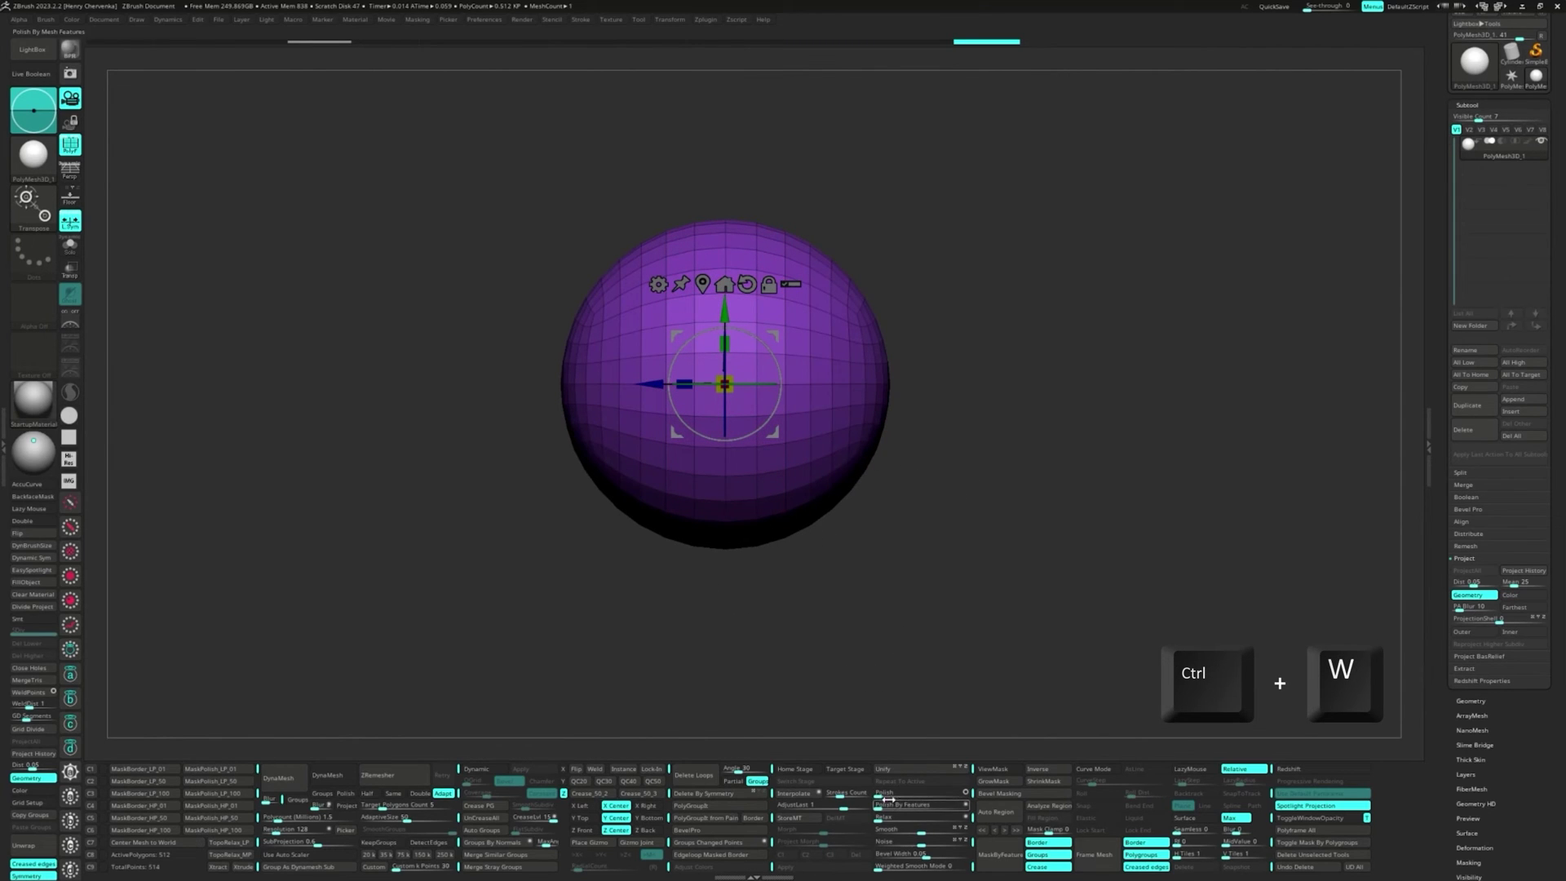
drag(881, 818, 967, 819)
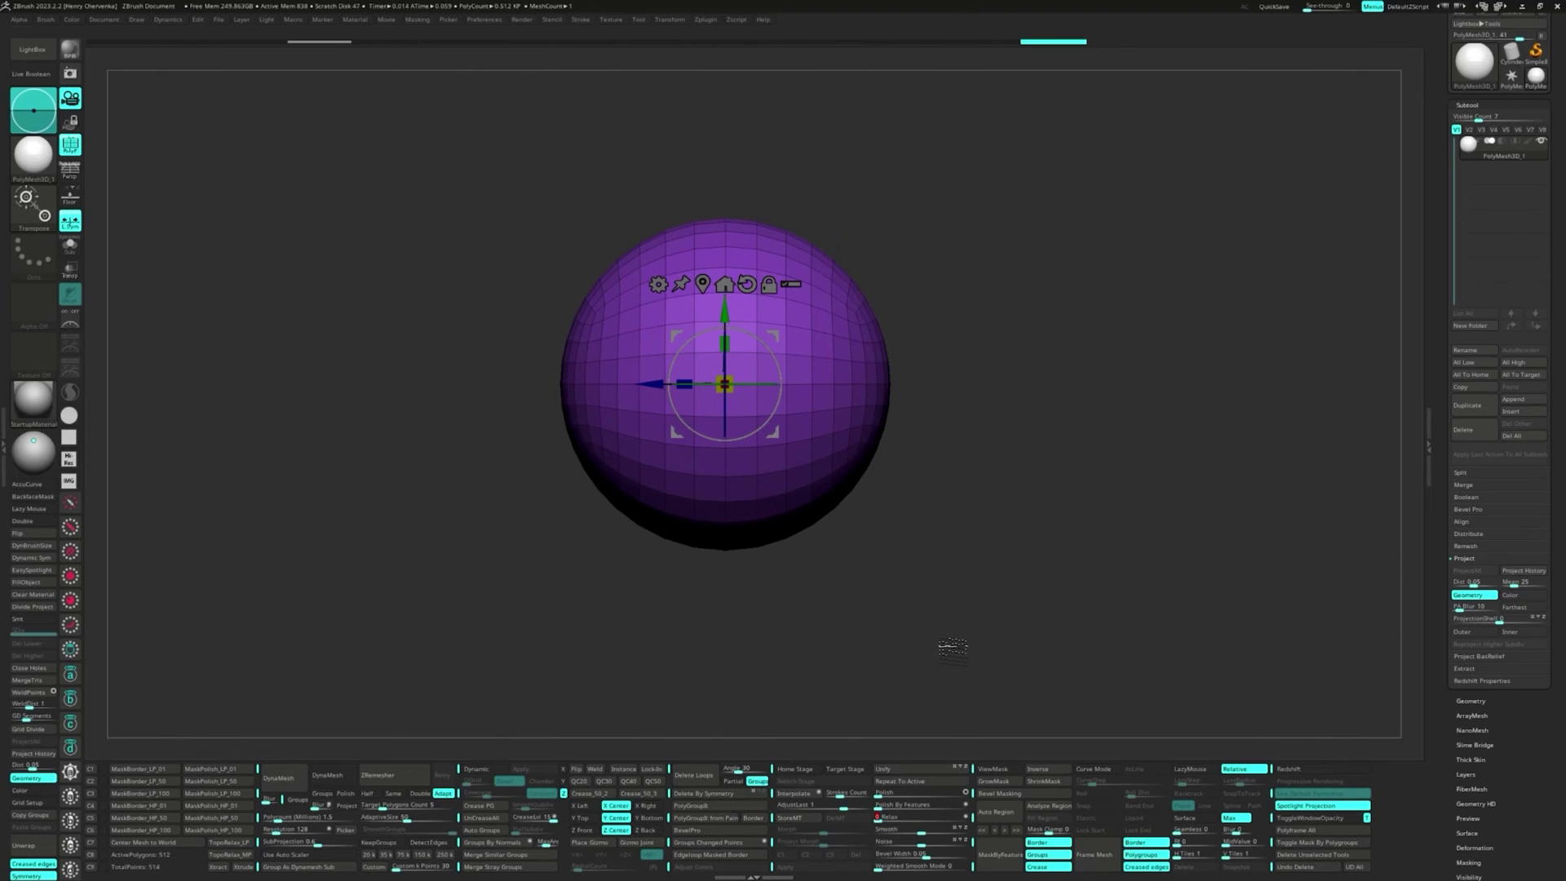
Step: Preview the sphere with dynamic subdivision and without the polyframe, and relax it once more at full strength
key(d)
key(shift+f)
drag(982, 507, 1010, 532)
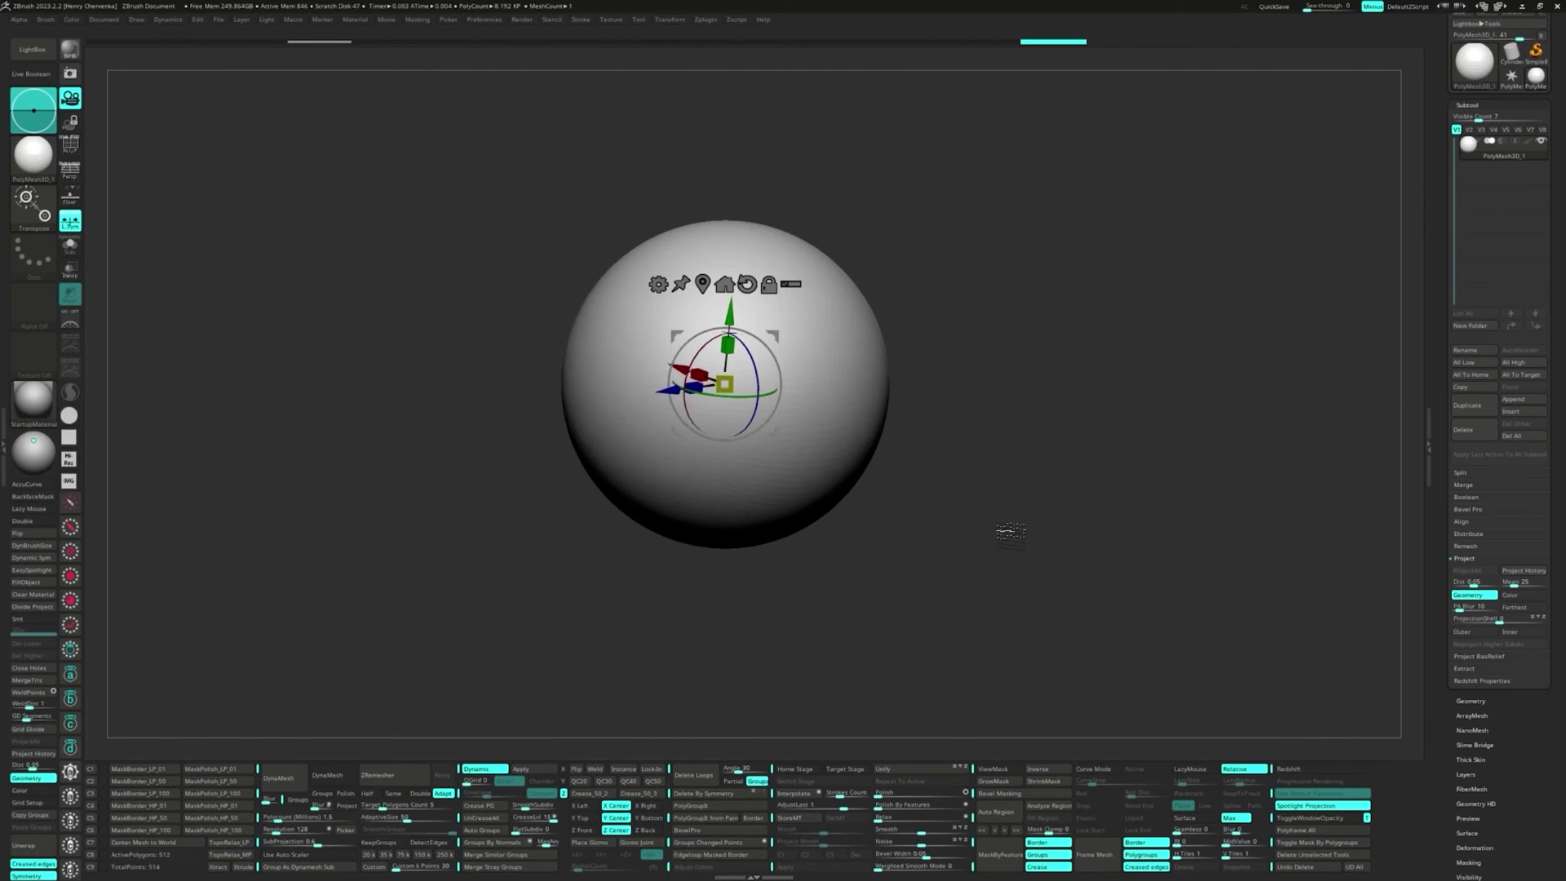
key(q)
ctrl+right_drag(1010, 550, 945, 512)
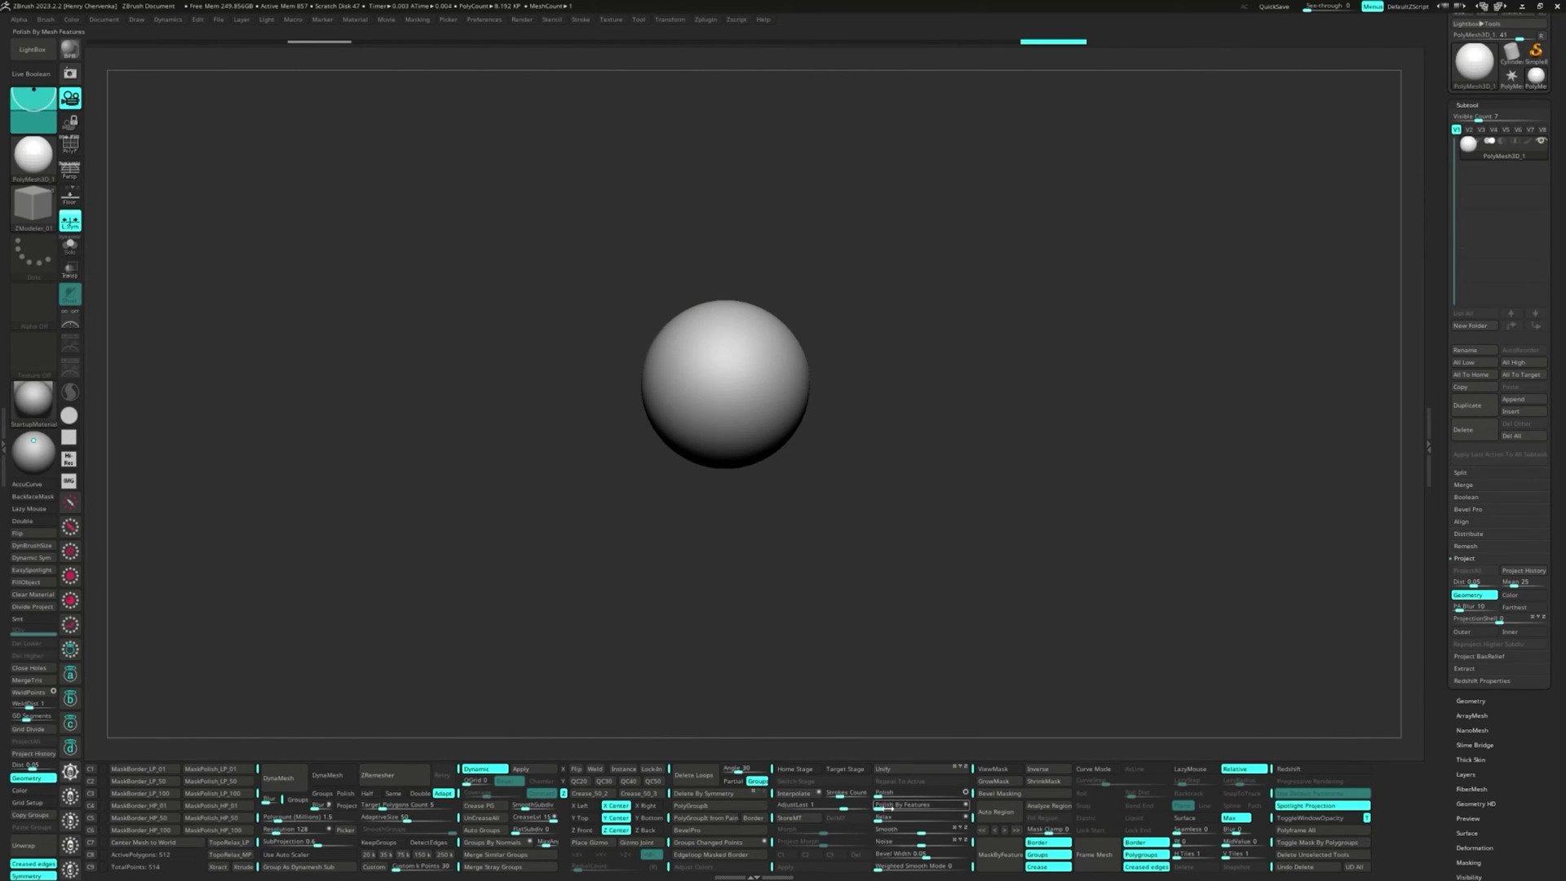
click(966, 818)
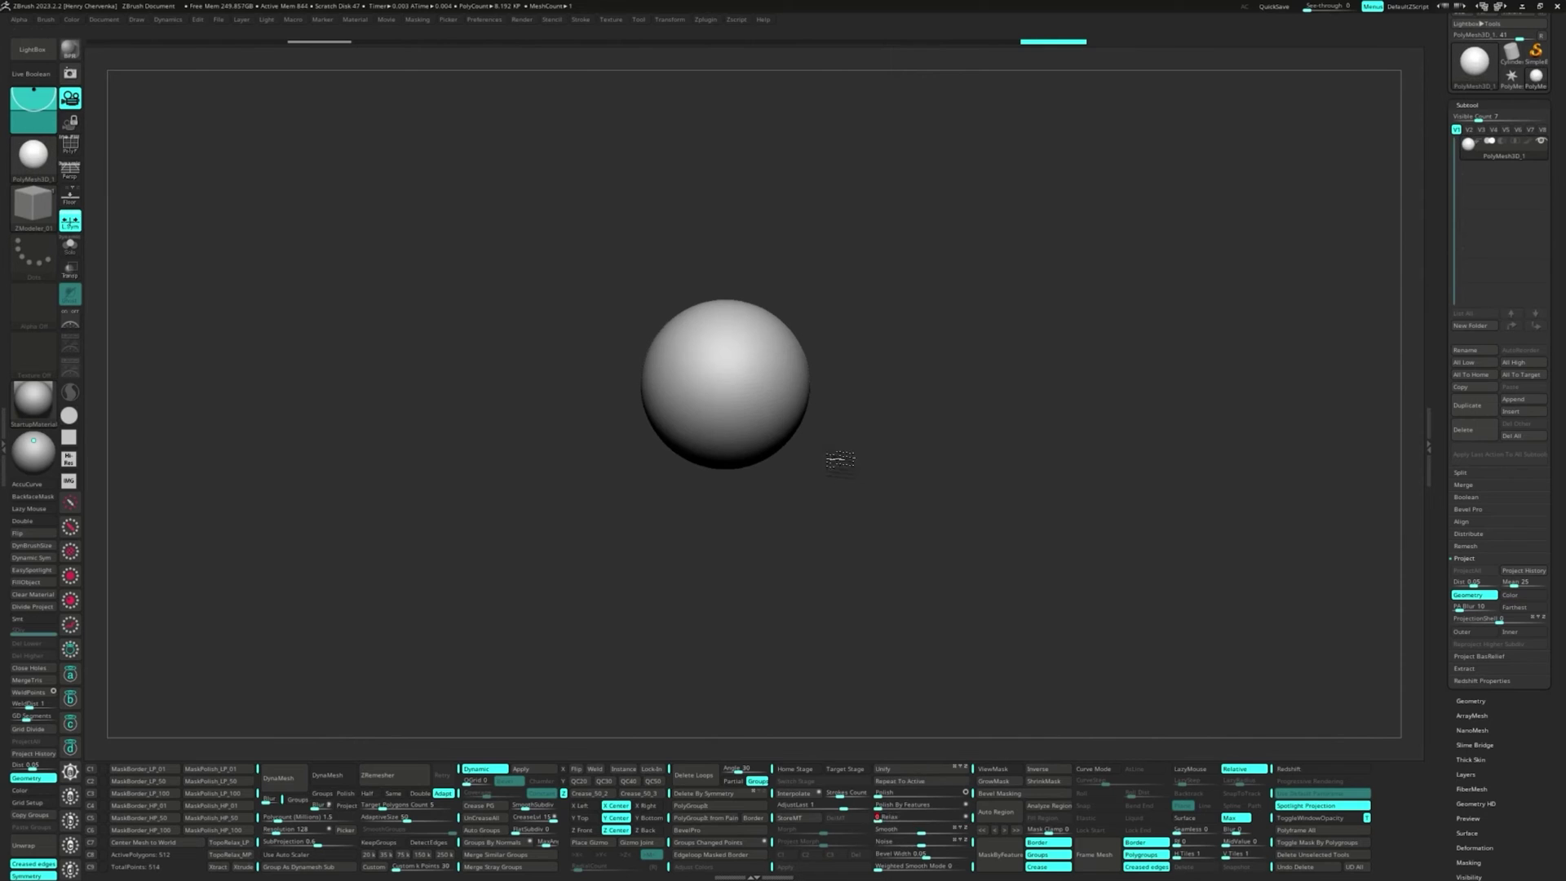
ctrl+right_drag(798, 428, 912, 488)
key(shift+f)
ctrl+right_drag(912, 488, 934, 434)
alt+right_drag(934, 434, 942, 482)
drag(941, 462, 992, 462)
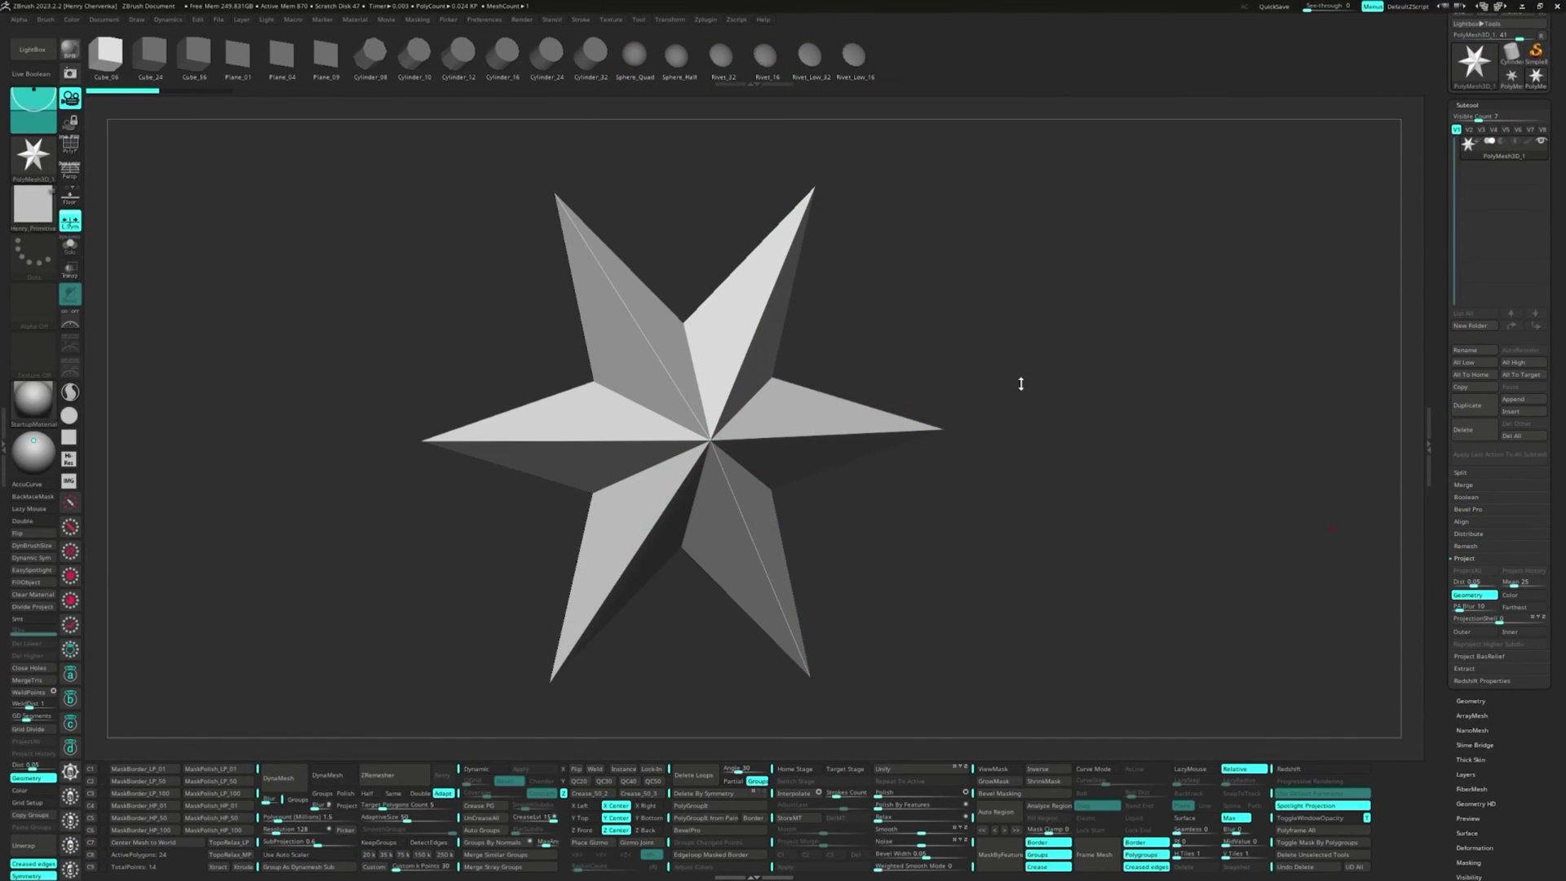
Step: View the custom primitives brush's collection of insert meshes
right_drag(1016, 347, 1022, 384)
key(m)
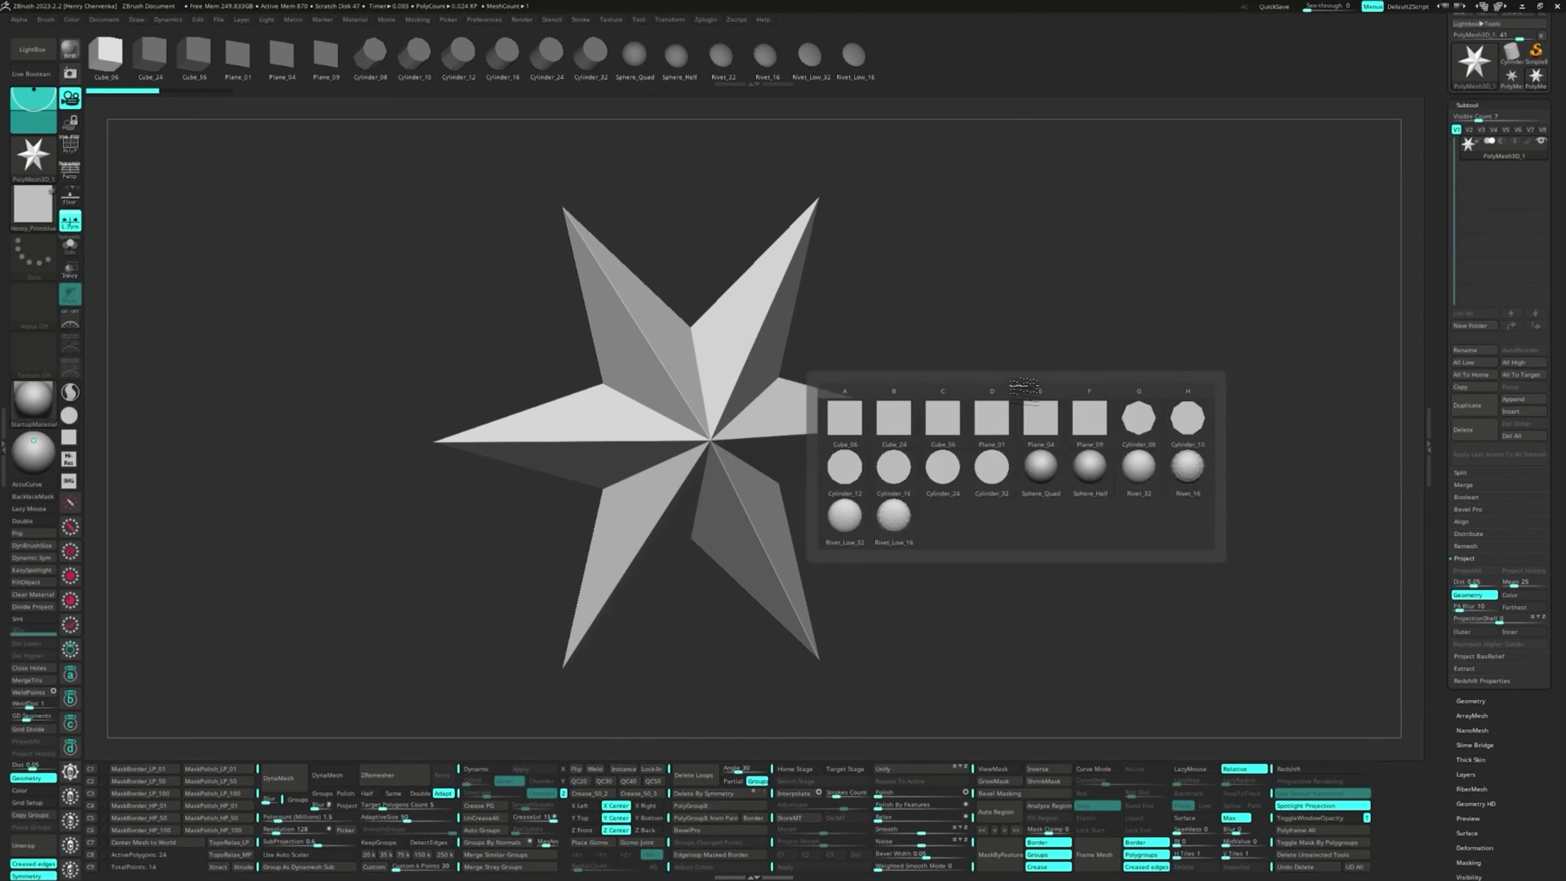
click(1041, 418)
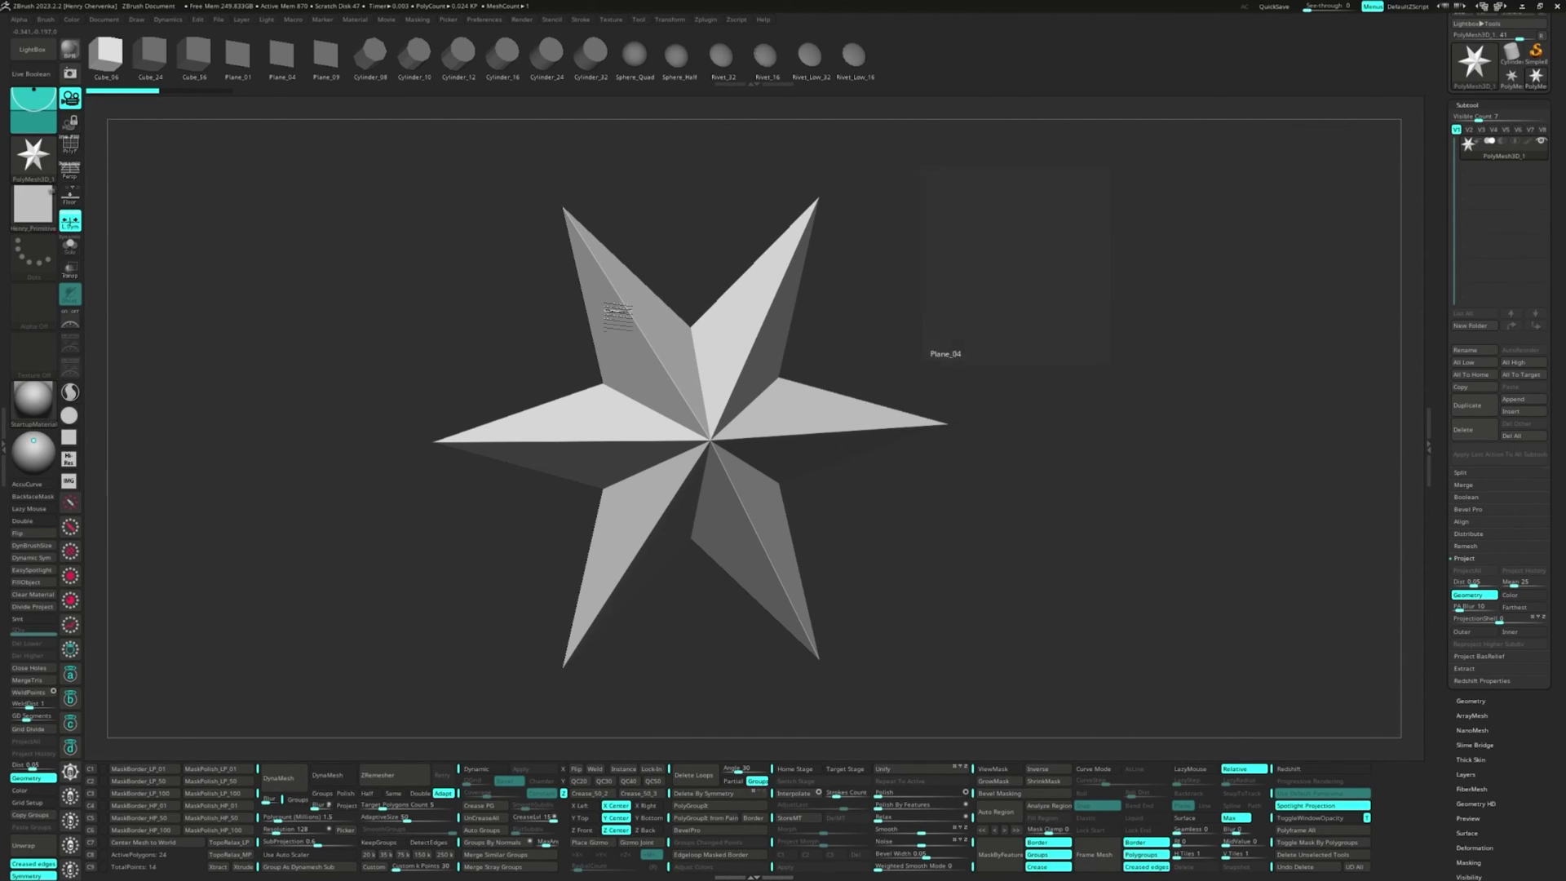
Step: Replace the star with the primitives brush's cube variants and then its plane variants, with the gizmo and polyframe active
key(w)
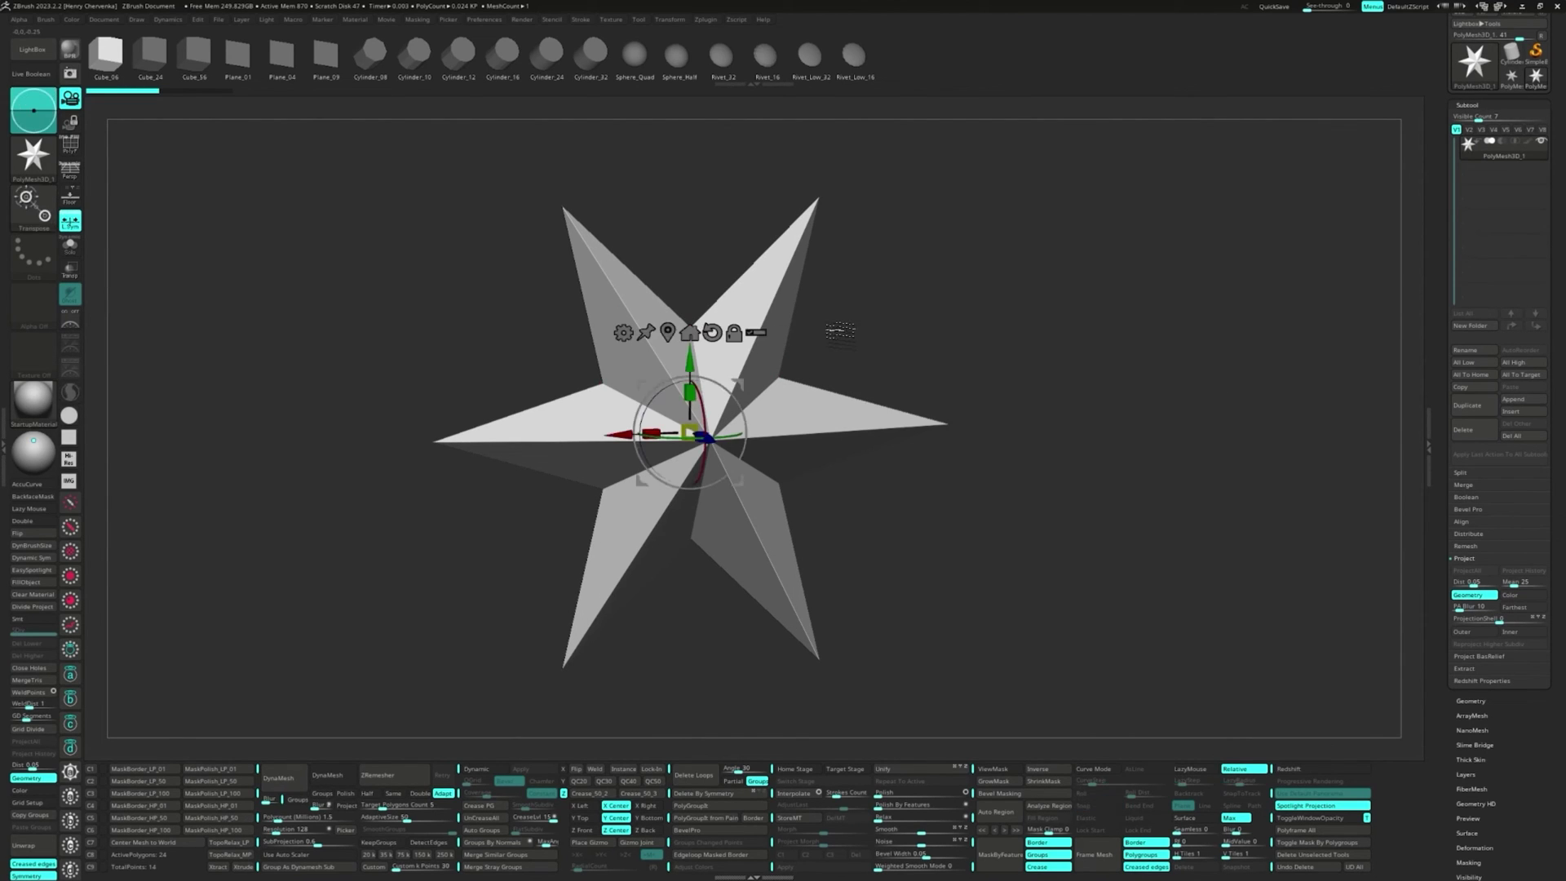
key(shift+f)
click(124, 63)
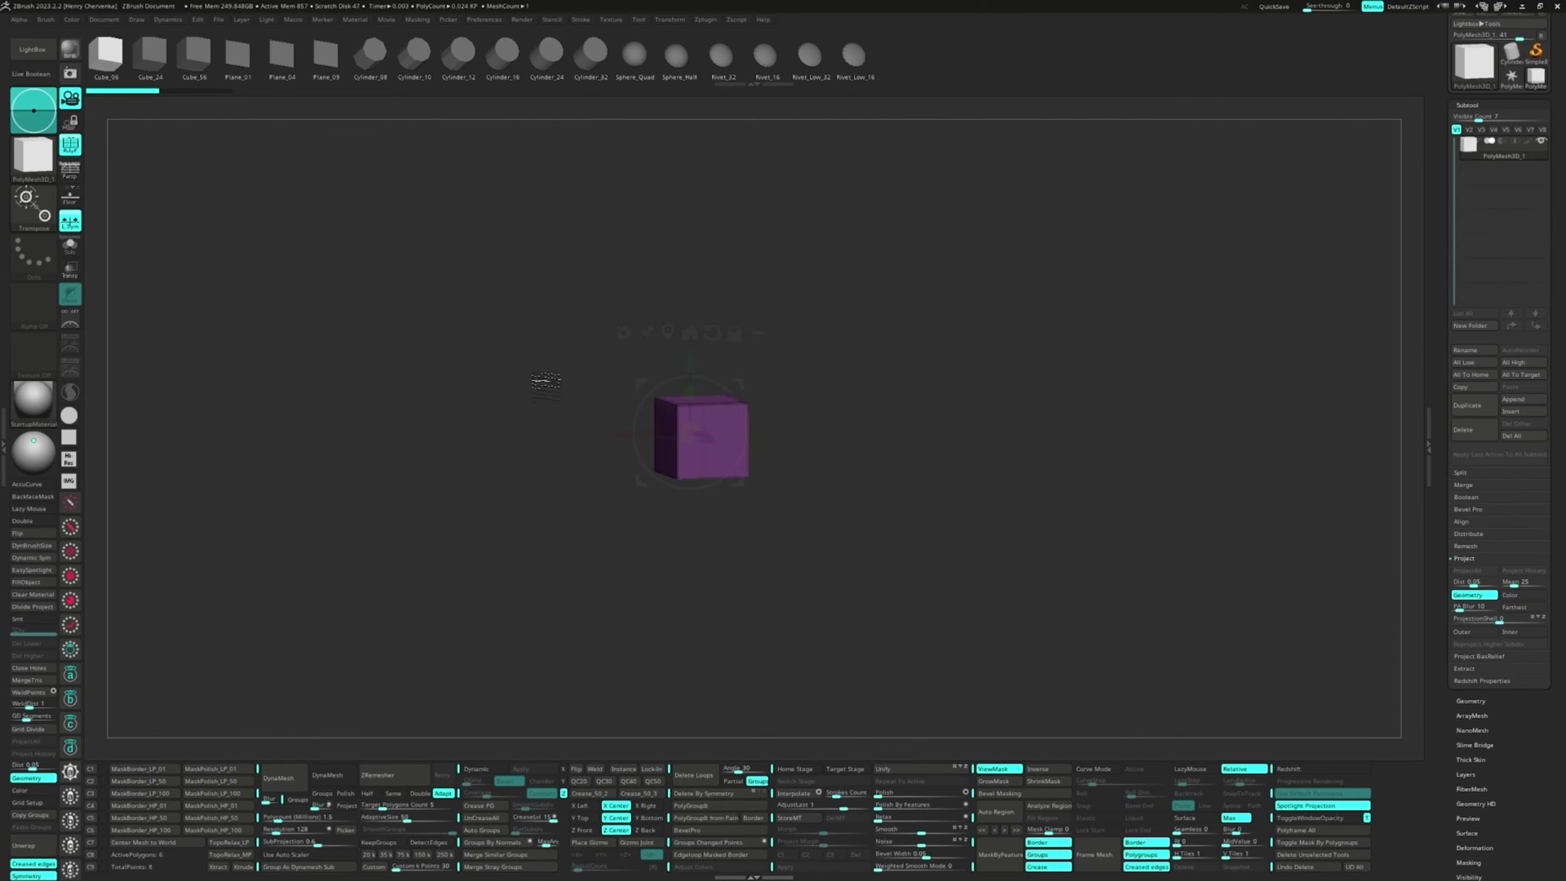
click(153, 72)
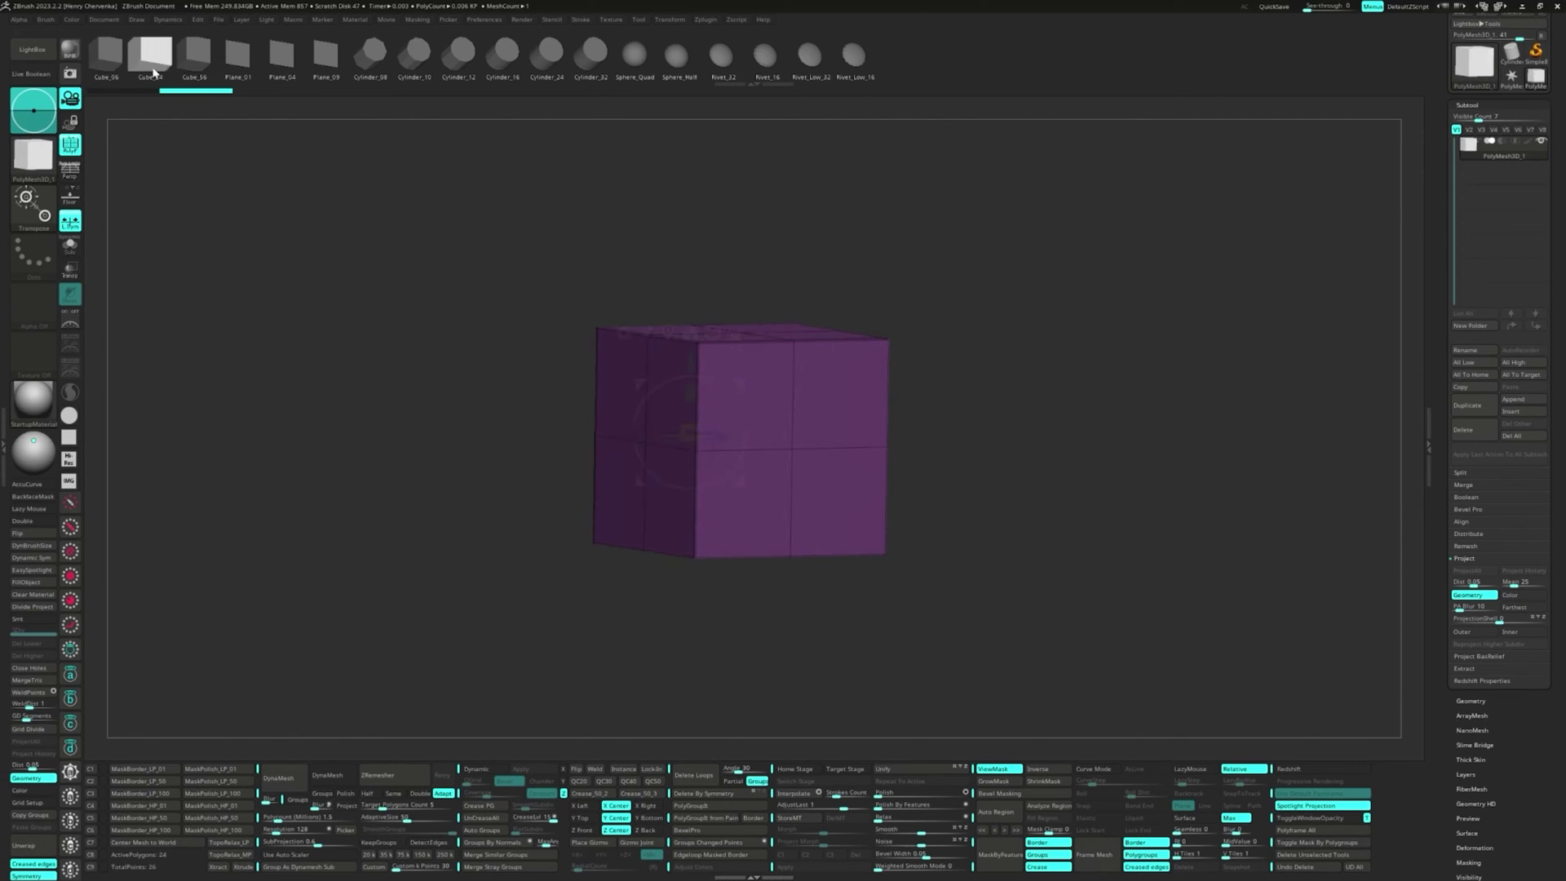
click(191, 64)
click(237, 61)
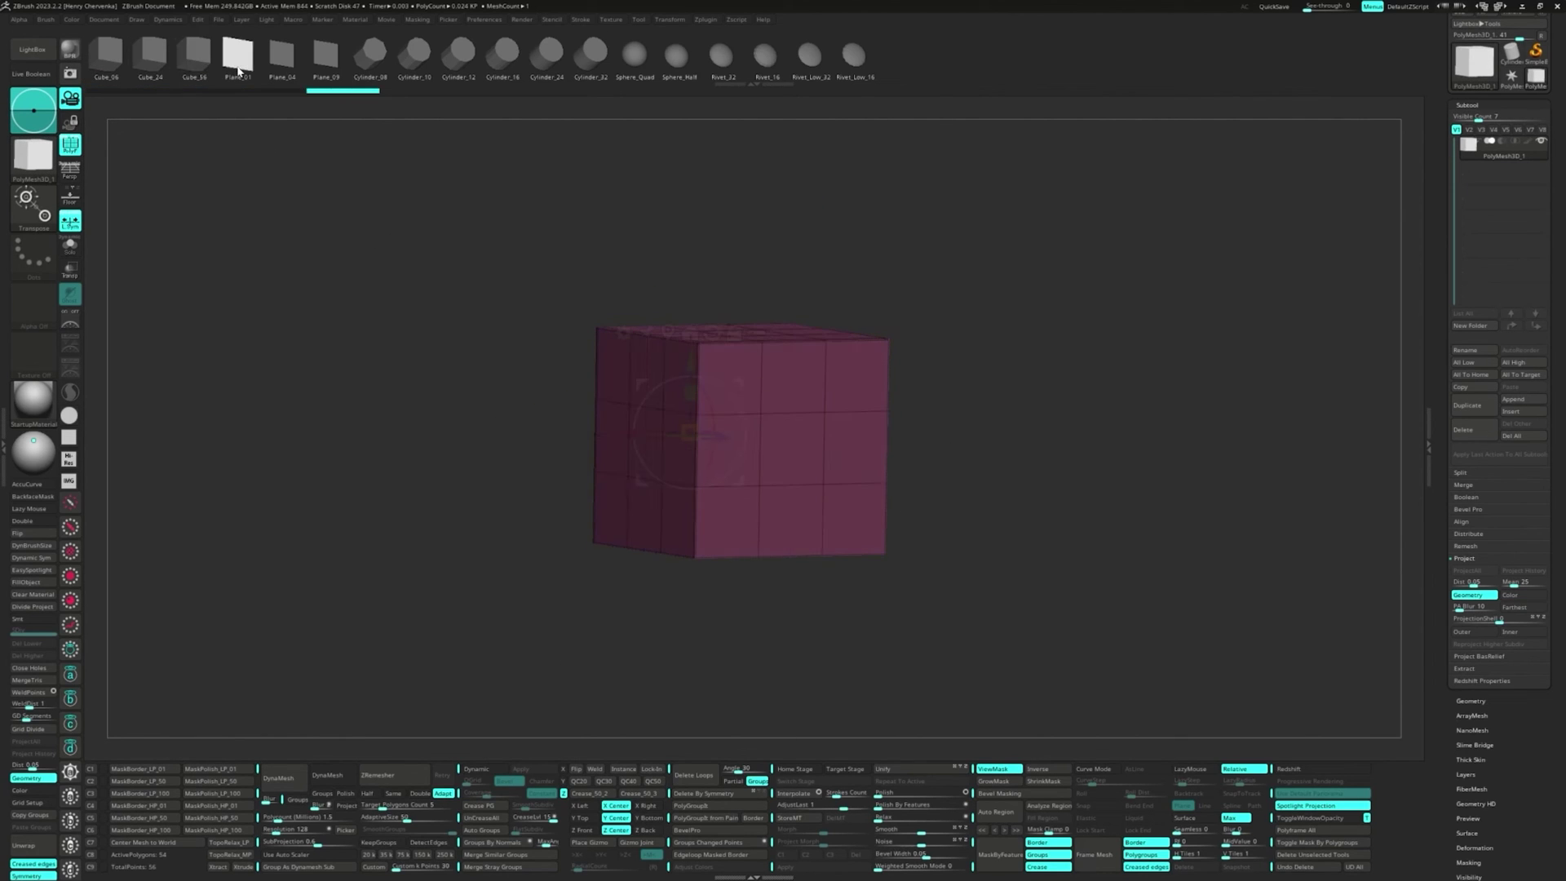
click(285, 67)
click(327, 66)
Step: Swap the mesh through Cylinder_08, Cylinder_10, Cylinder_12, Cylinder_16, Cylinder_24 and Cylinder_32 to preview their quad caps
click(369, 67)
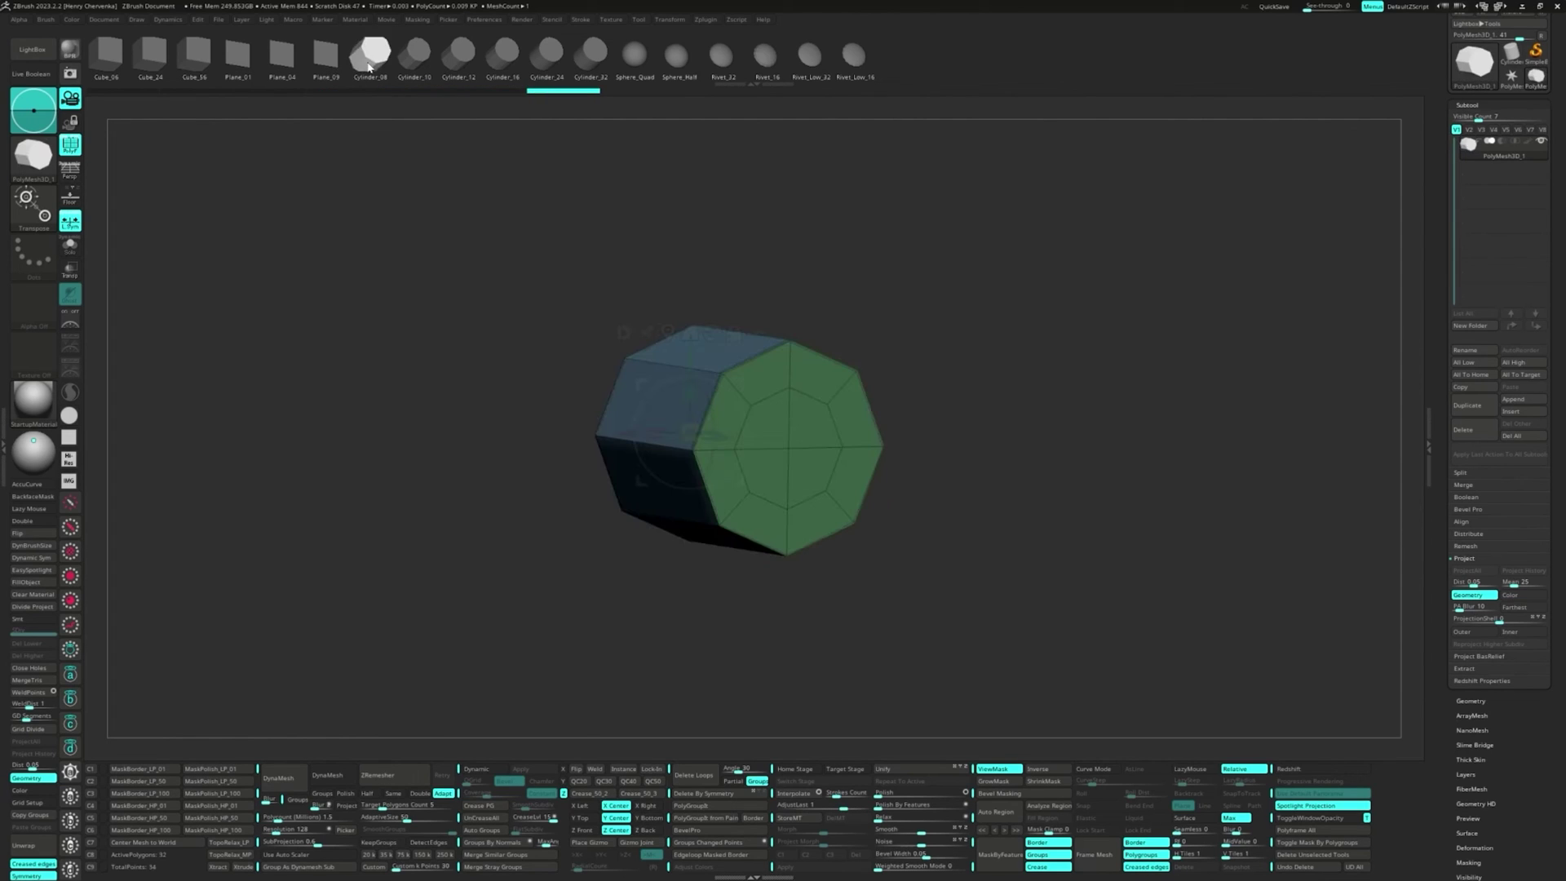
click(419, 66)
click(459, 64)
click(502, 67)
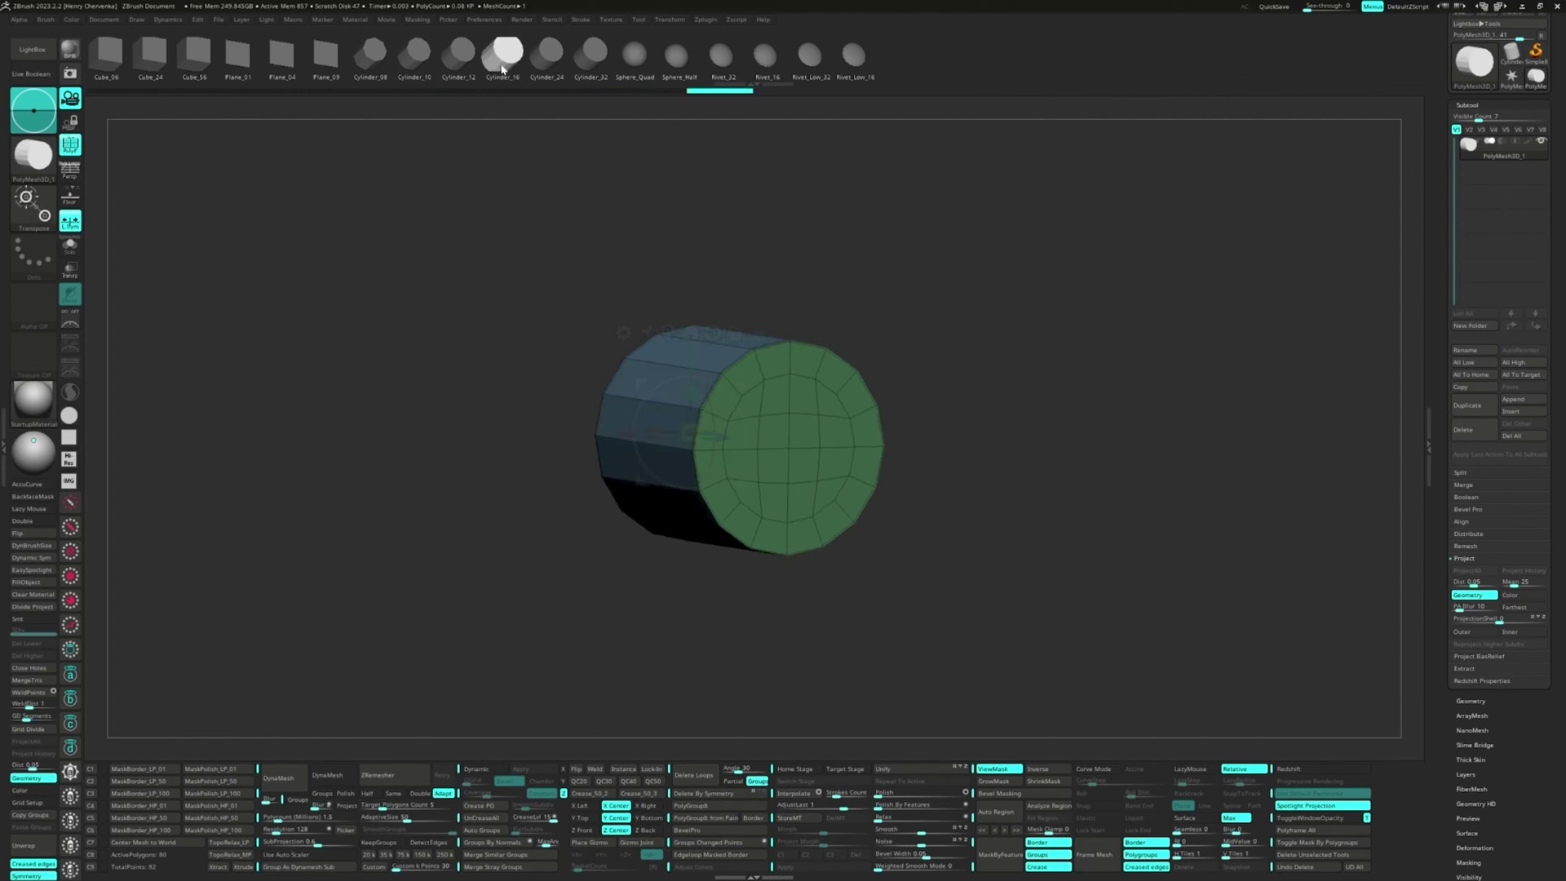
click(541, 67)
click(590, 65)
Step: Swap the mesh through Sphere_Quad, Sphere_Half and the four rivet variants to preview their topology
click(637, 70)
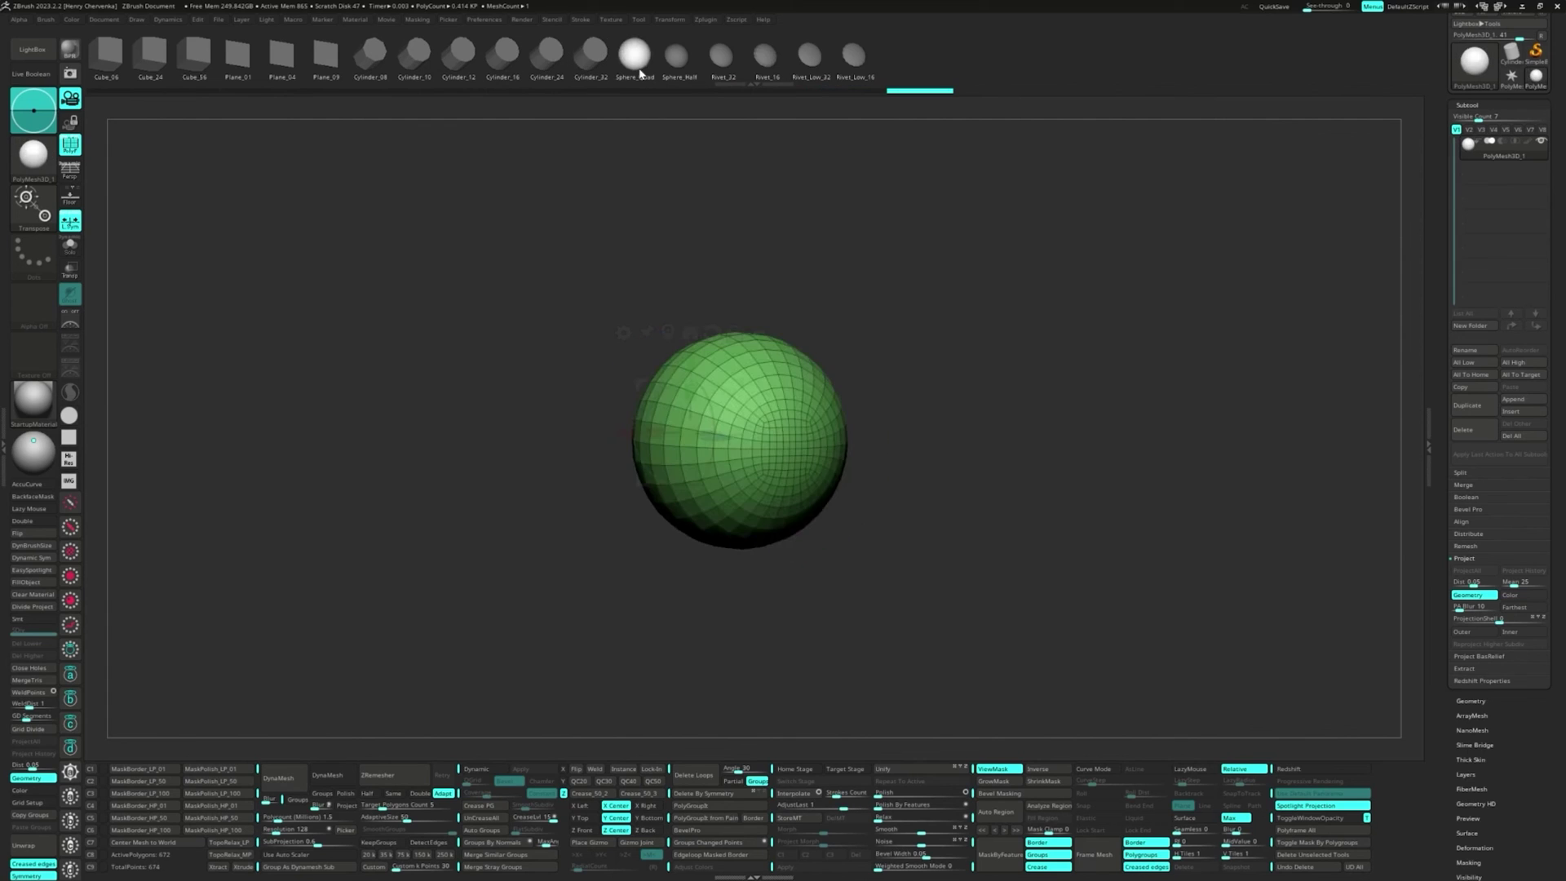
click(675, 65)
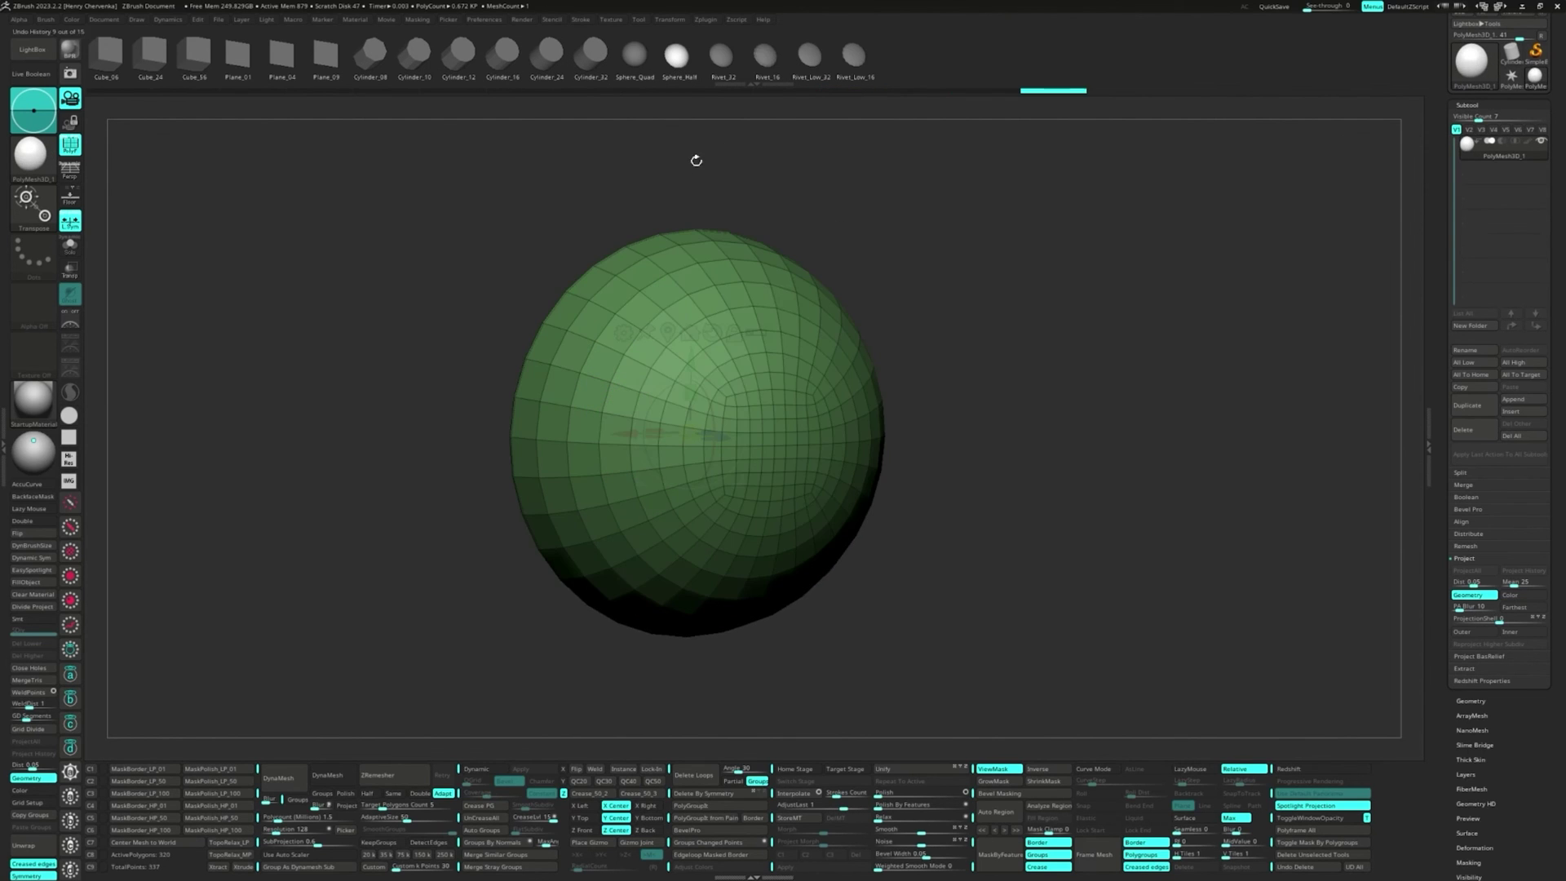
click(724, 74)
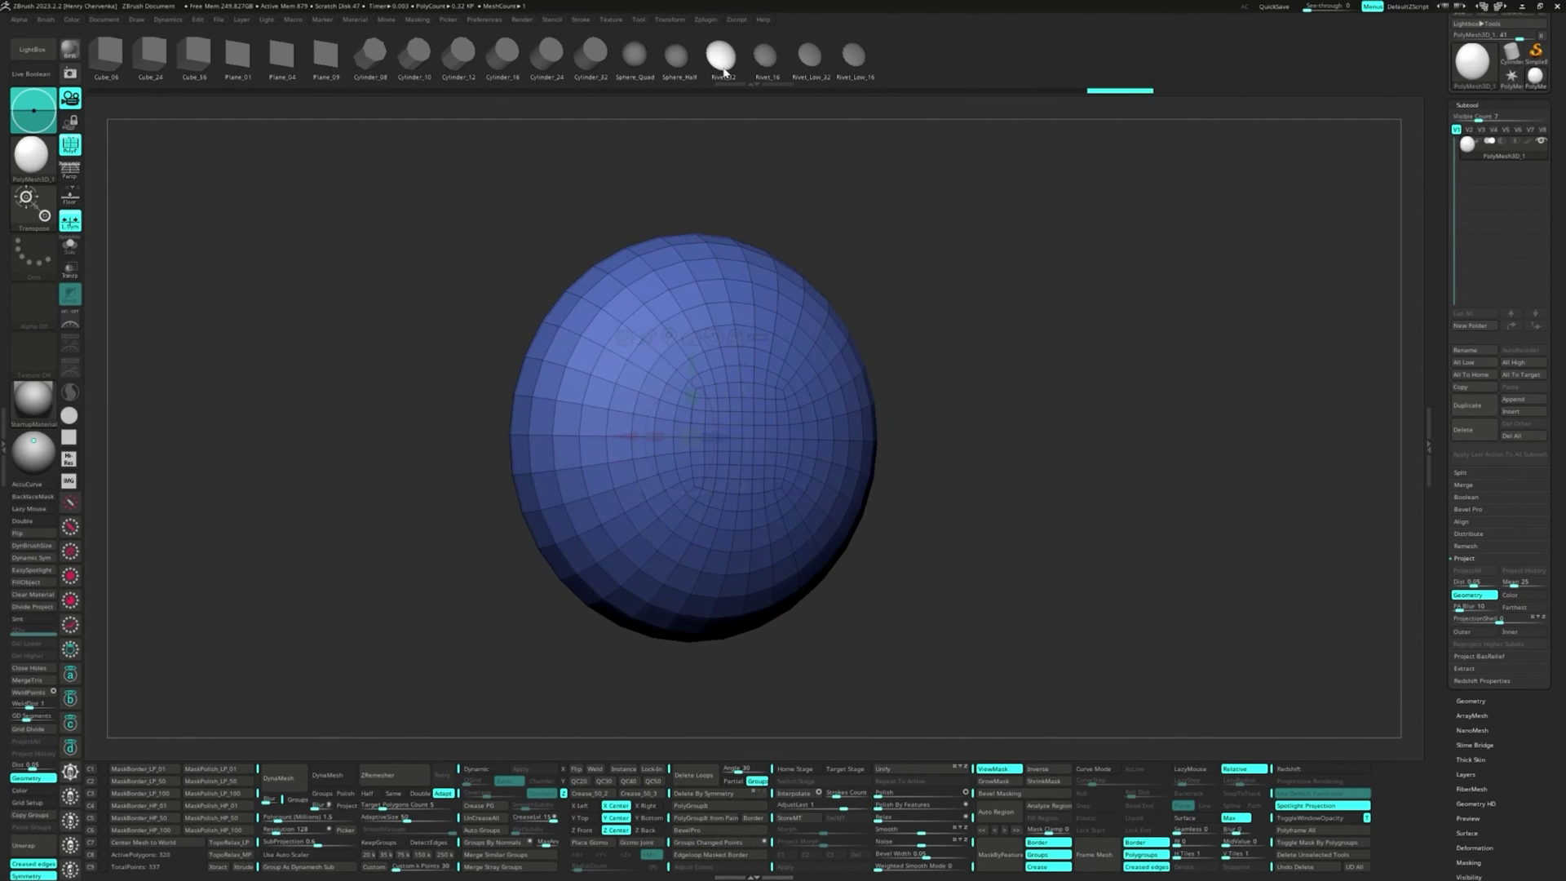
click(769, 65)
click(810, 65)
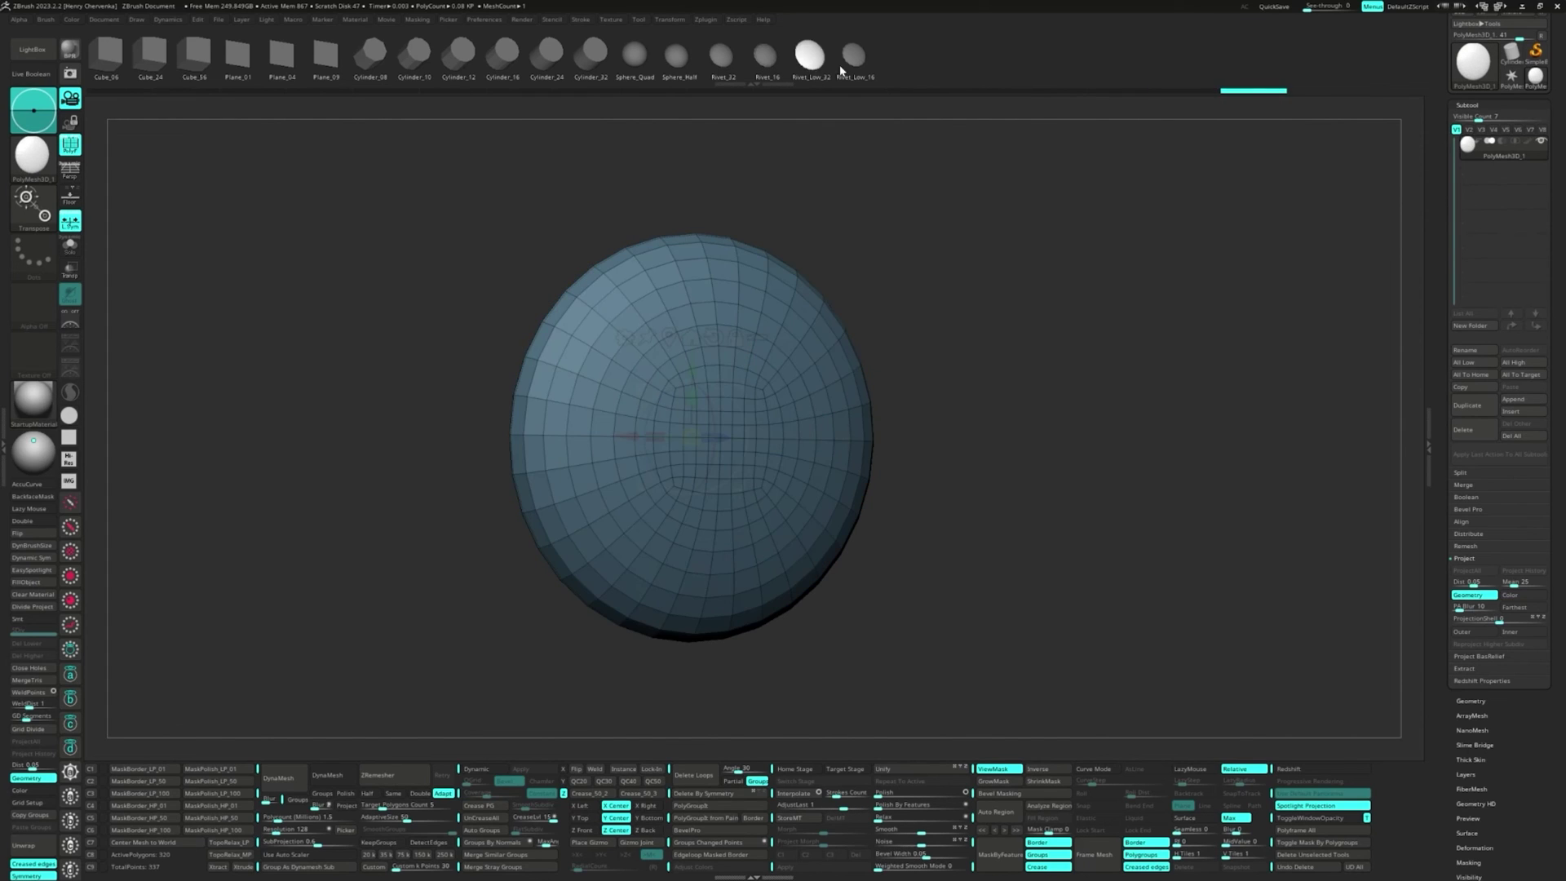
click(854, 66)
Step: Compare Rivet_16 with Rivet_Low_16, keep Rivet_Low_16 as the mesh and inspect its quad topology
click(763, 75)
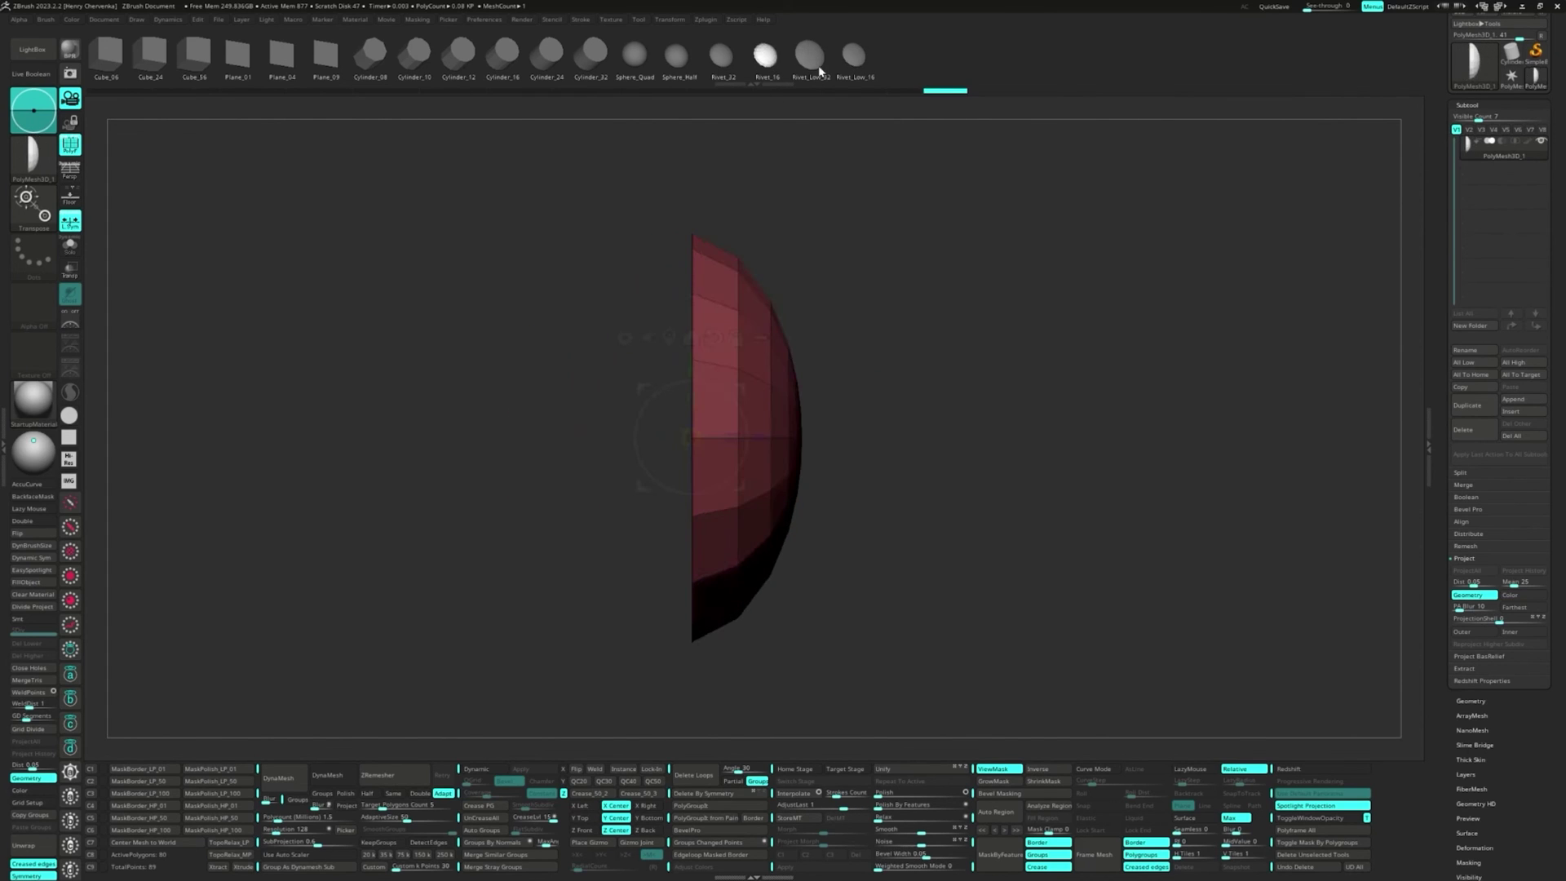
click(856, 65)
drag(991, 356, 918, 357)
key(q)
ctrl+right_drag(916, 359, 918, 435)
drag(917, 434, 939, 449)
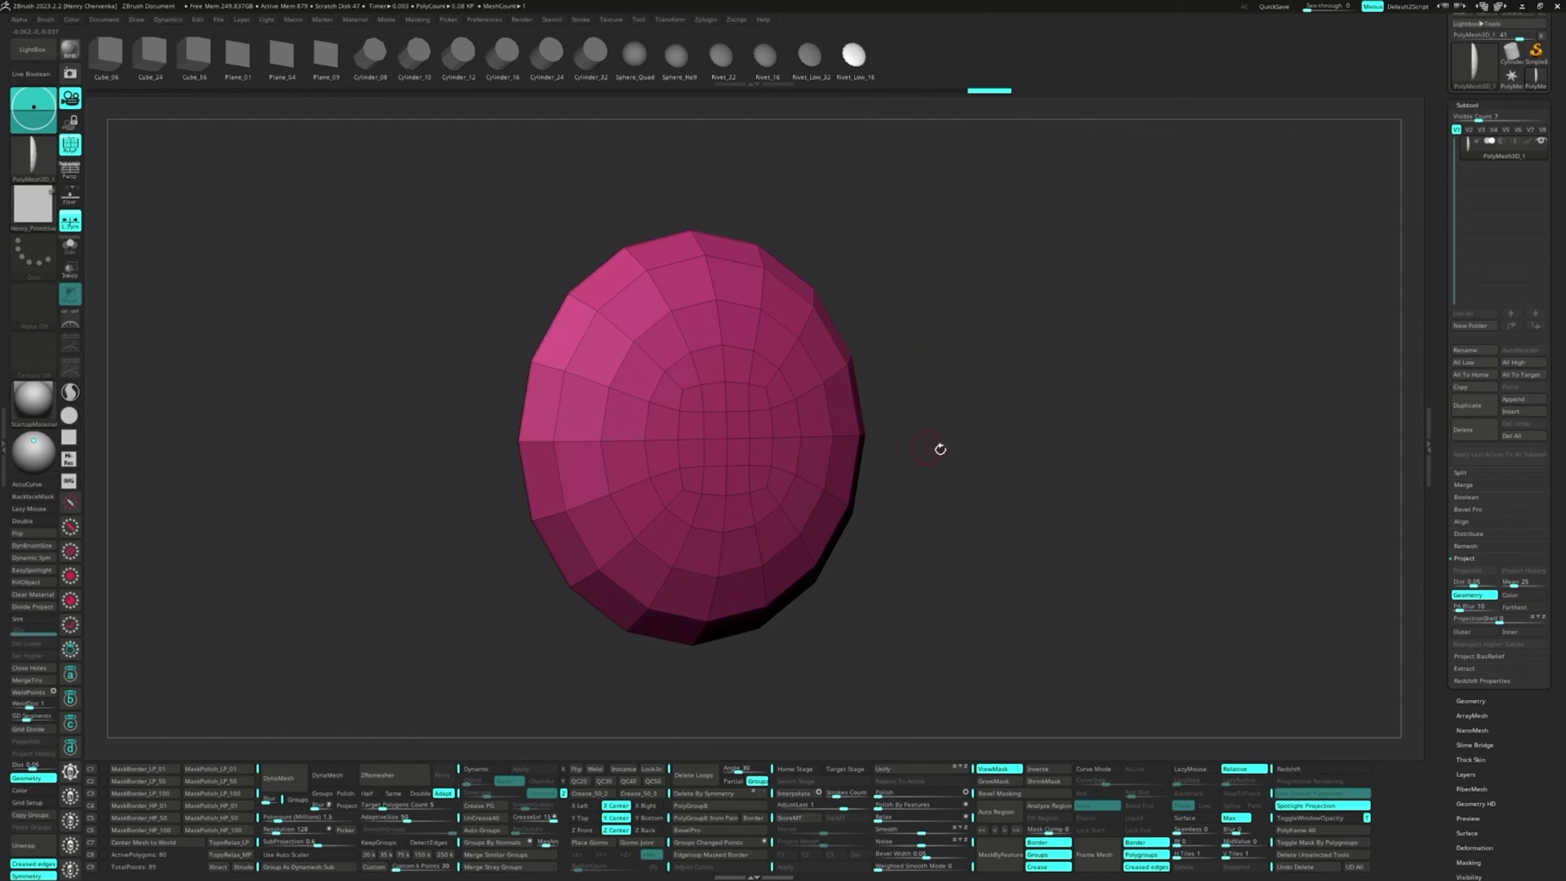